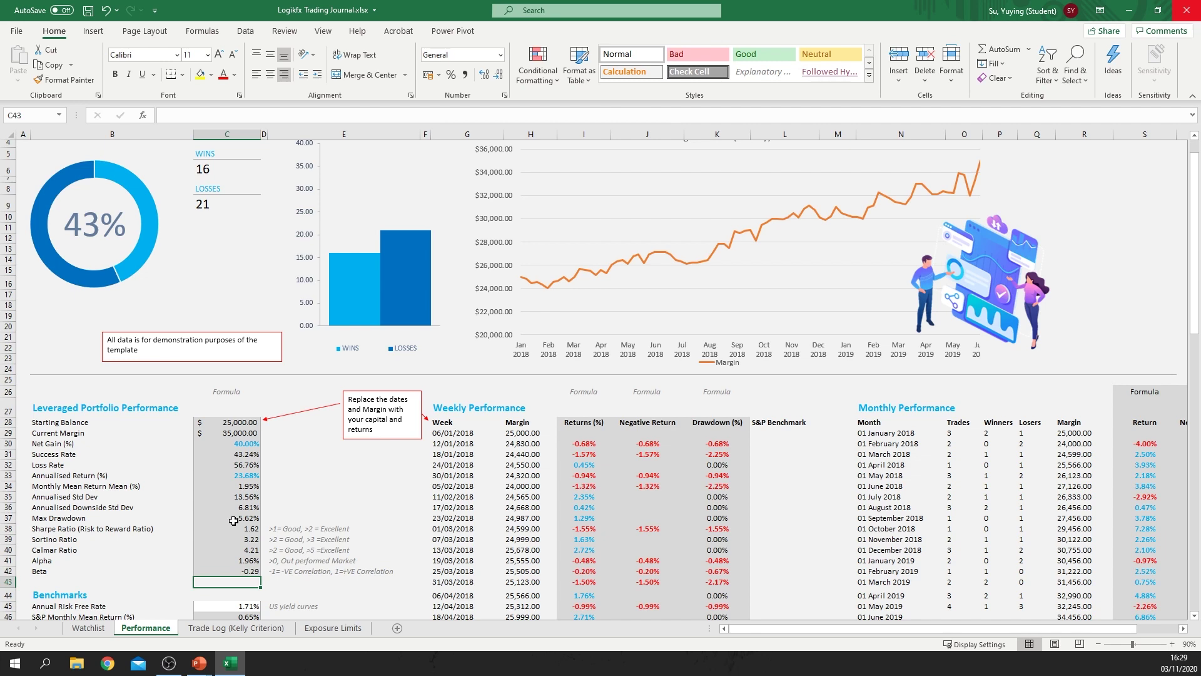
- View the Trade Log (Kelly Criterion) and Exposure Limits sheets and return to the Watchlist sheet
left_click(254, 628)
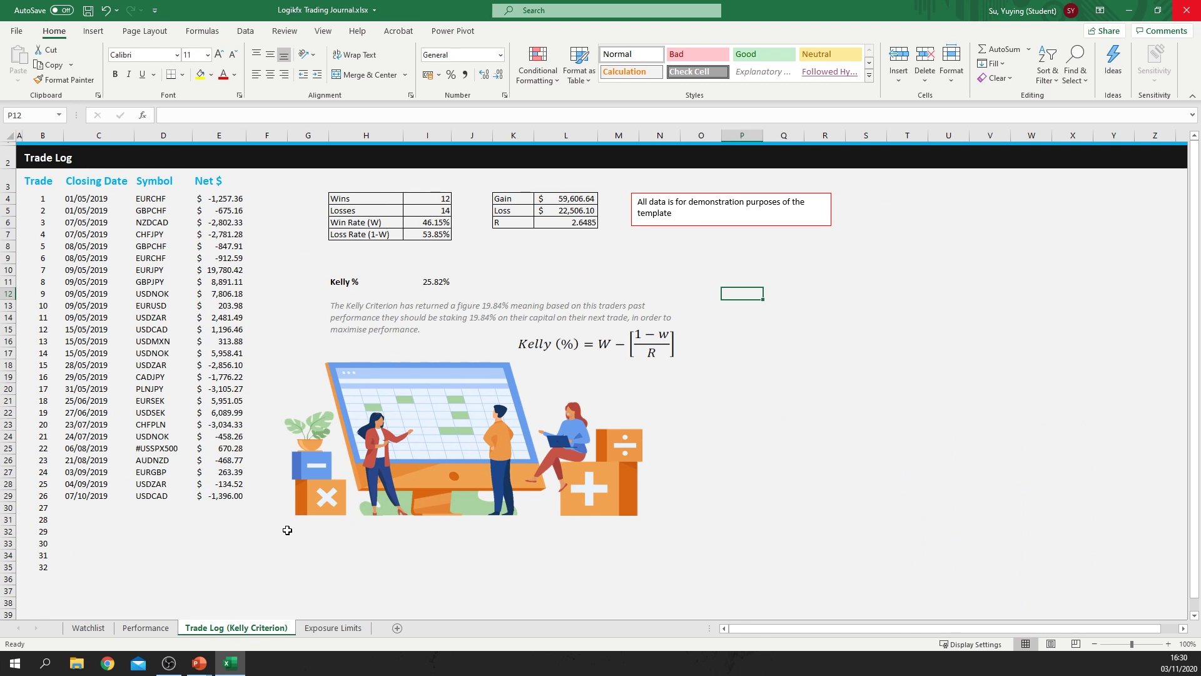
left_click(333, 628)
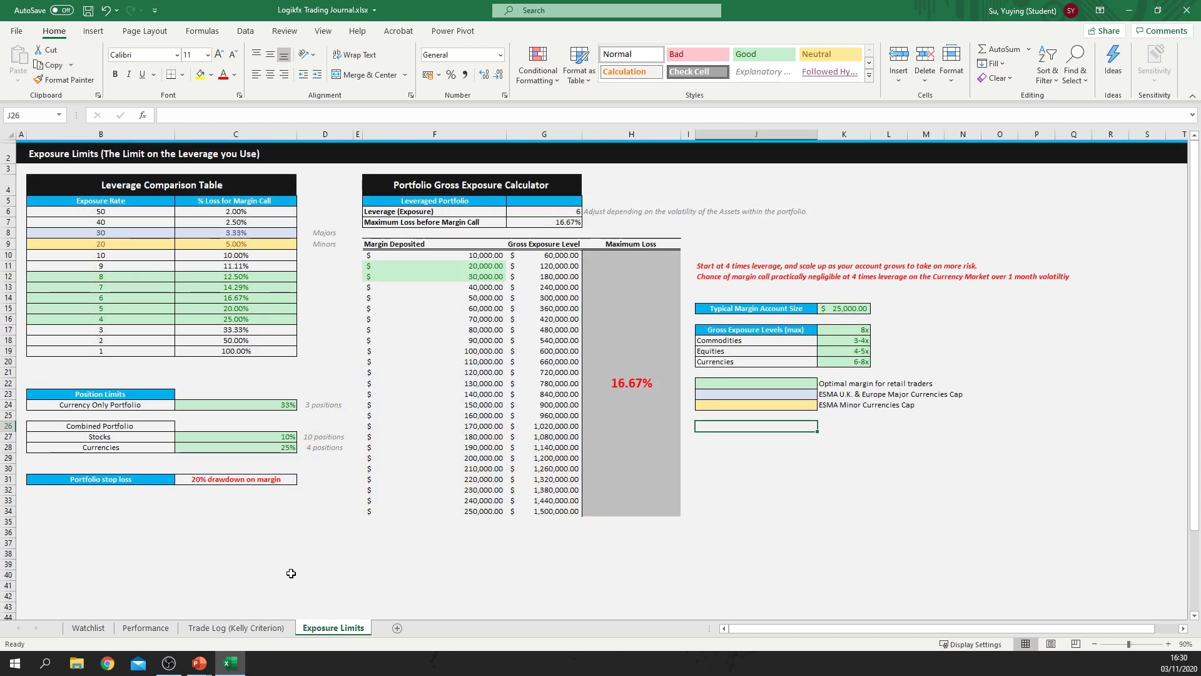
left_click(91, 628)
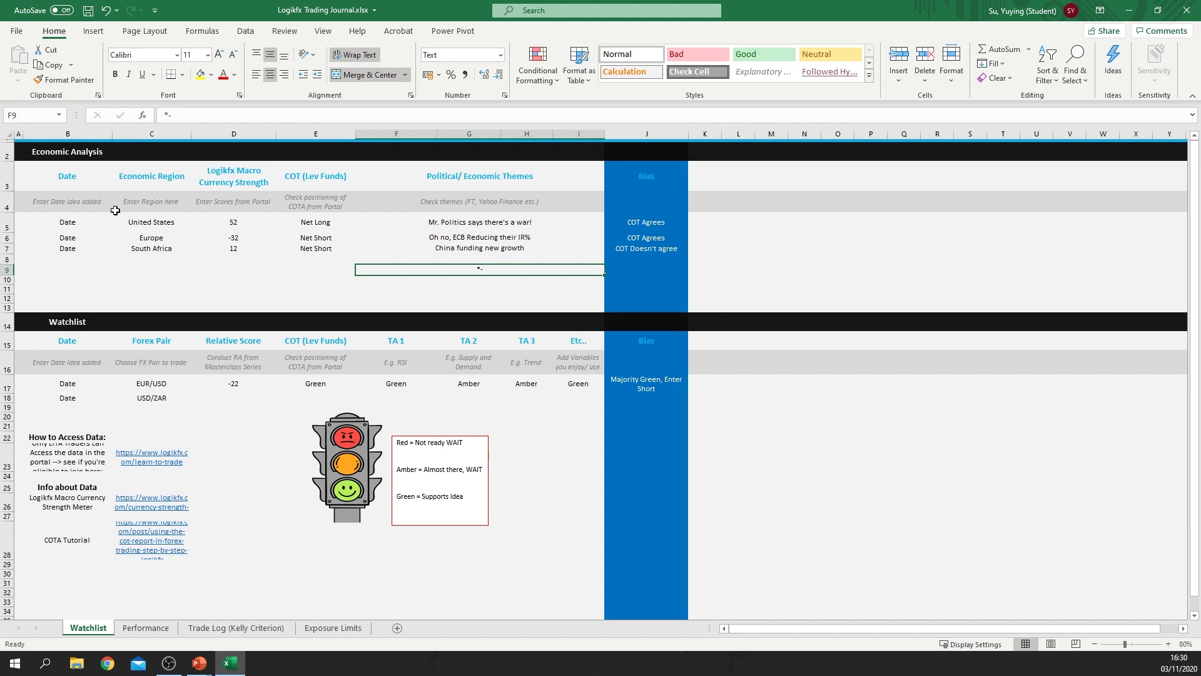
- Examine the Economic Region column of the Economic Analysis table, from its heading down to South Africa
left_click(160, 224)
left_click(157, 248)
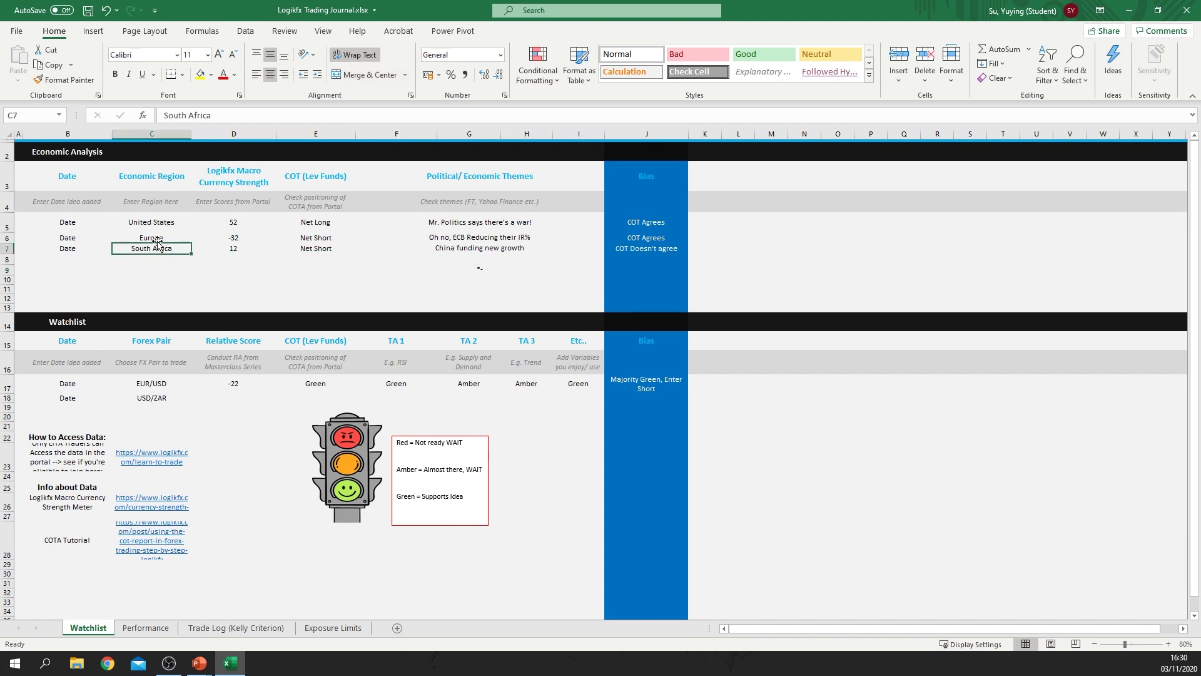
key("ctrl+Up")
left_click_drag(143, 177, 164, 247)
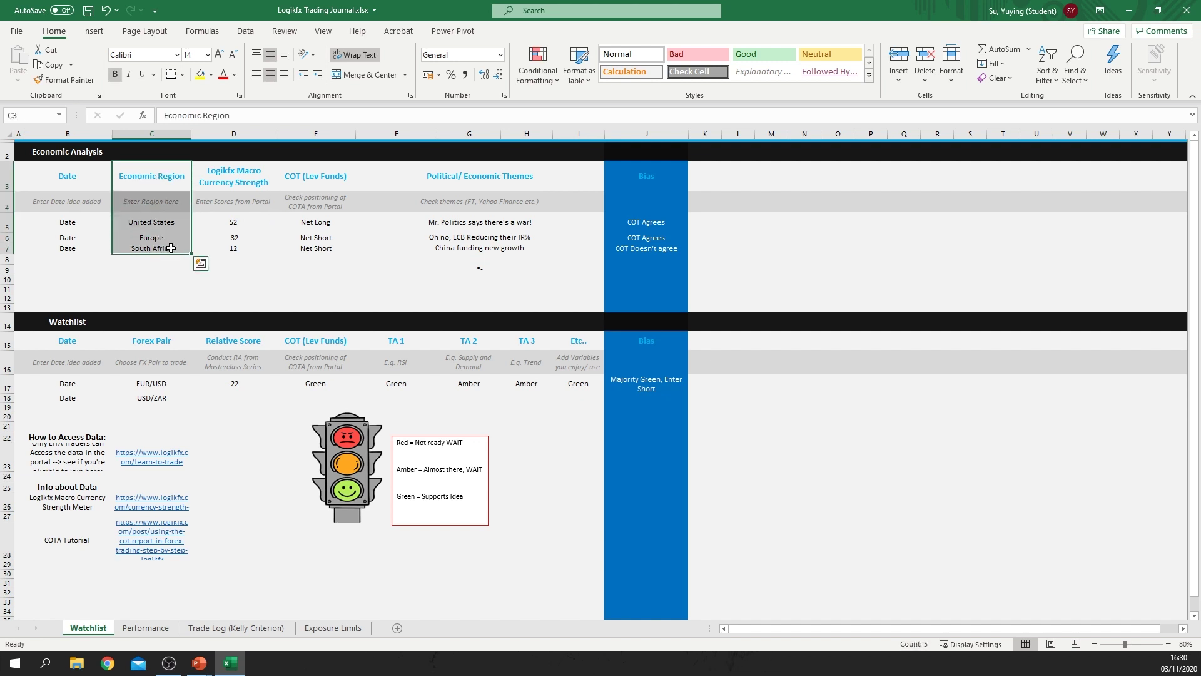
left_click(164, 247)
key("ctrl+Up")
key("Right")
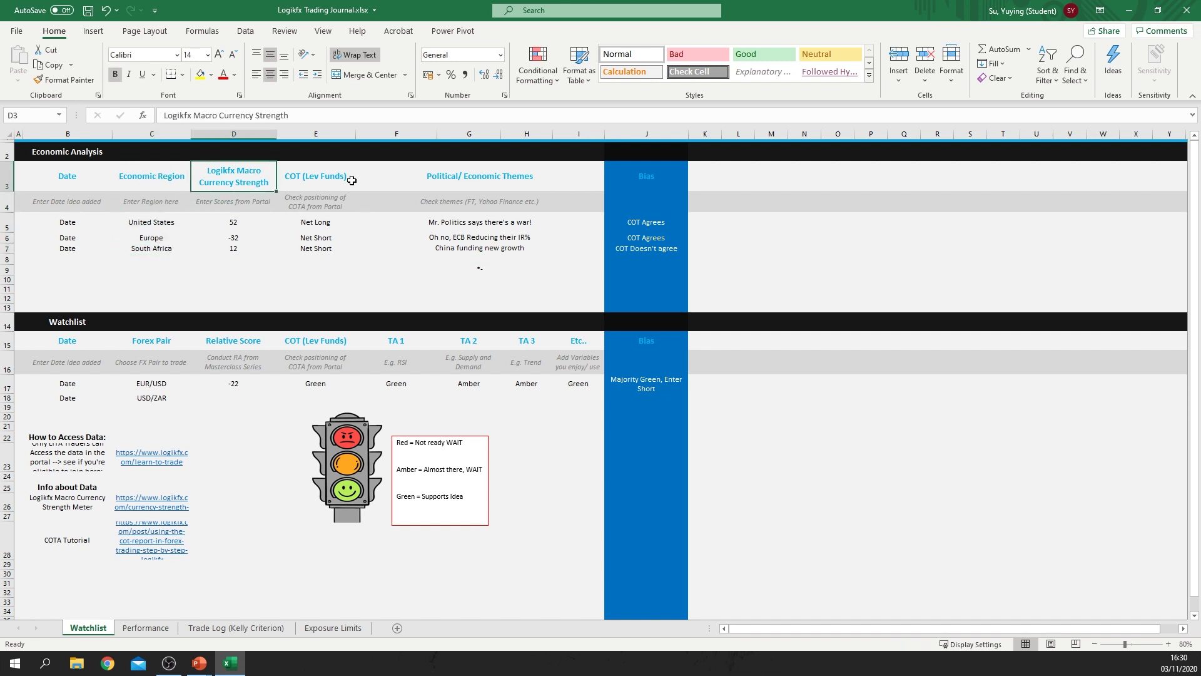
- Examine the Logikfx Macro Currency Strength, COT (Lev Funds) and Political/Economic Themes columns of the Economic Analysis table
left_click(223, 256)
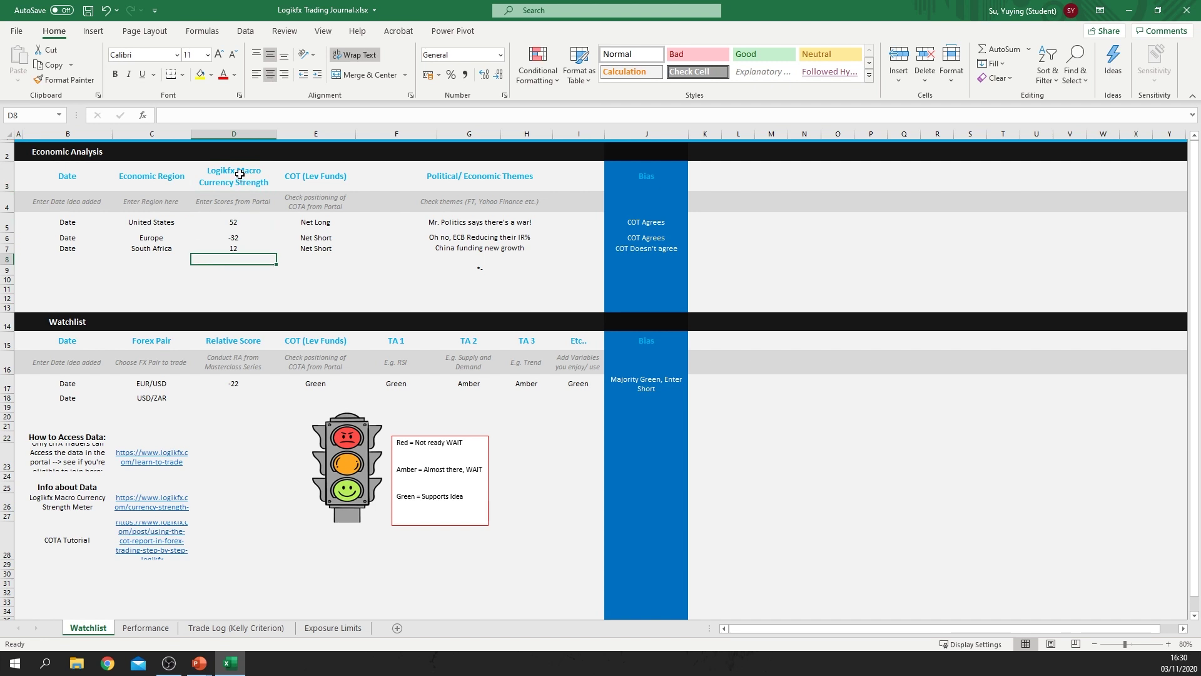
left_click_drag(237, 178, 259, 261)
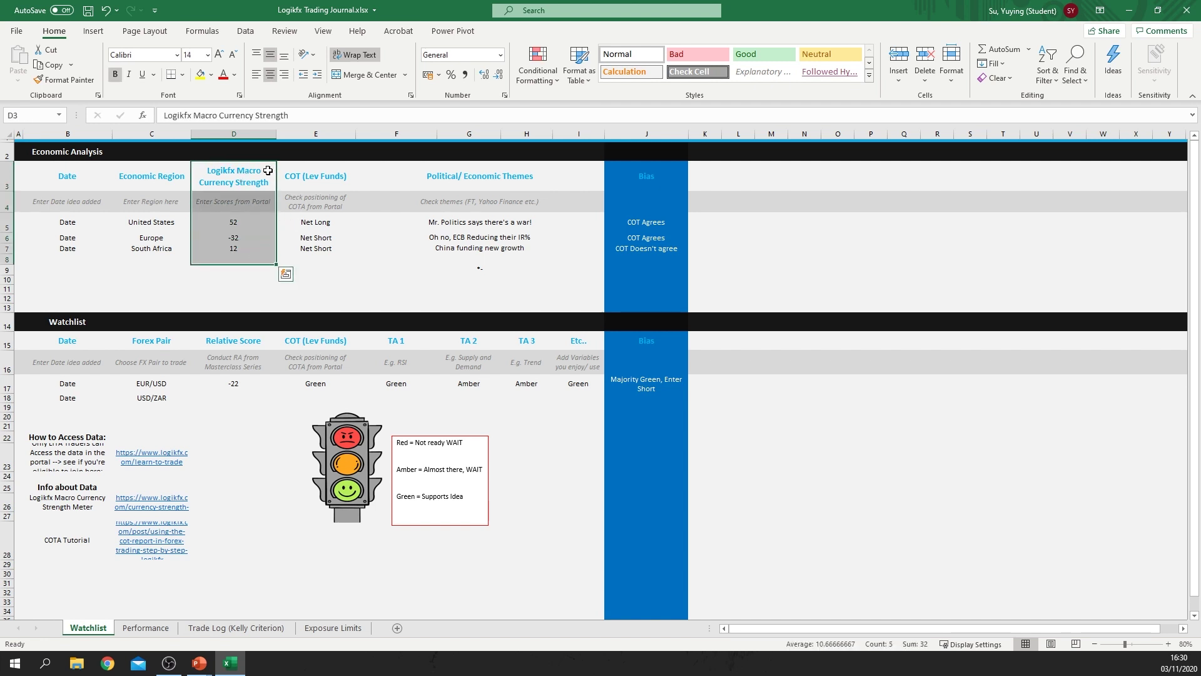
left_click_drag(320, 172, 316, 251)
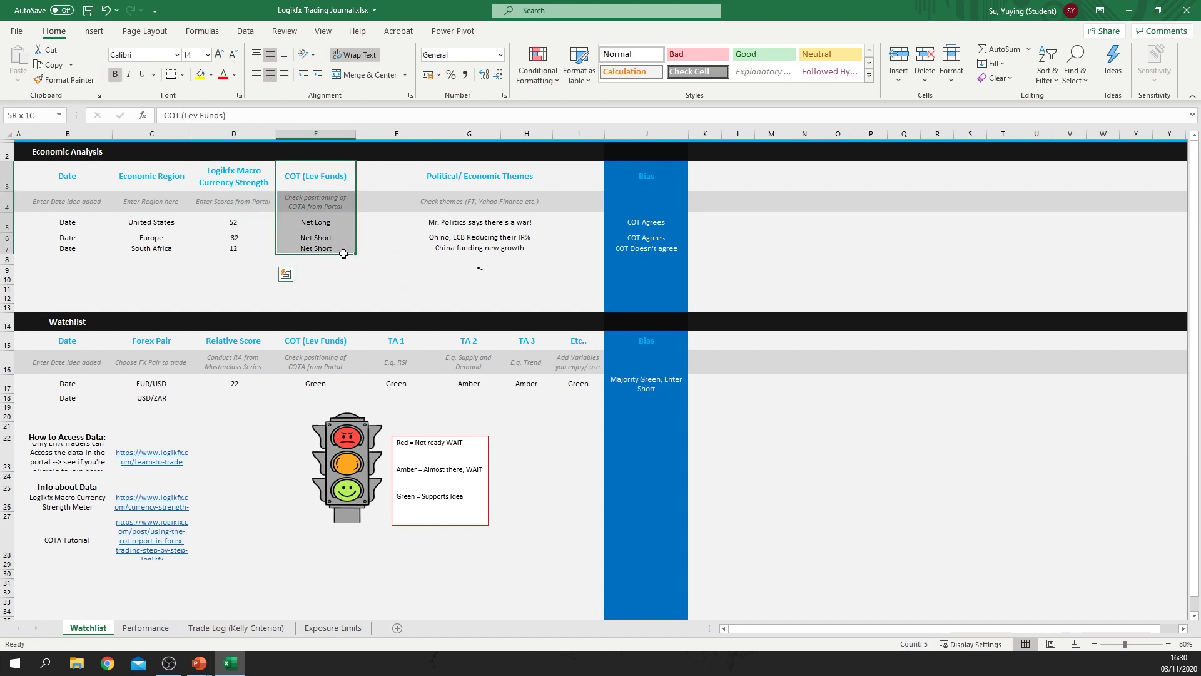
left_click_drag(494, 178, 490, 249)
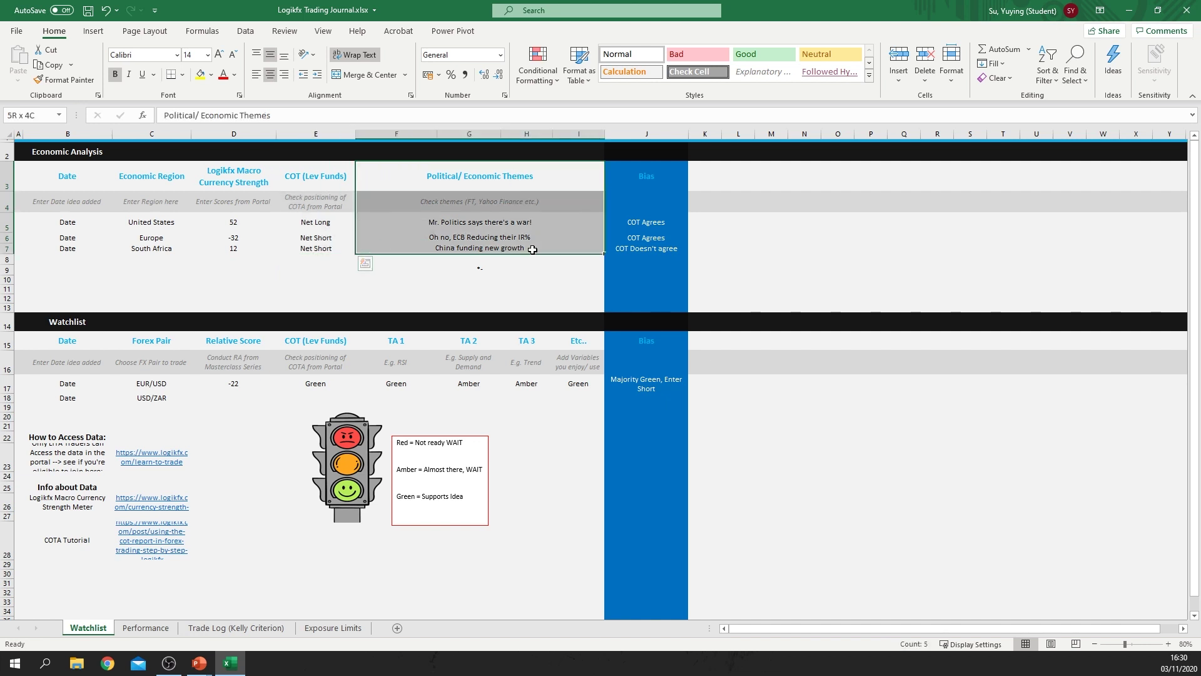
left_click(298, 268)
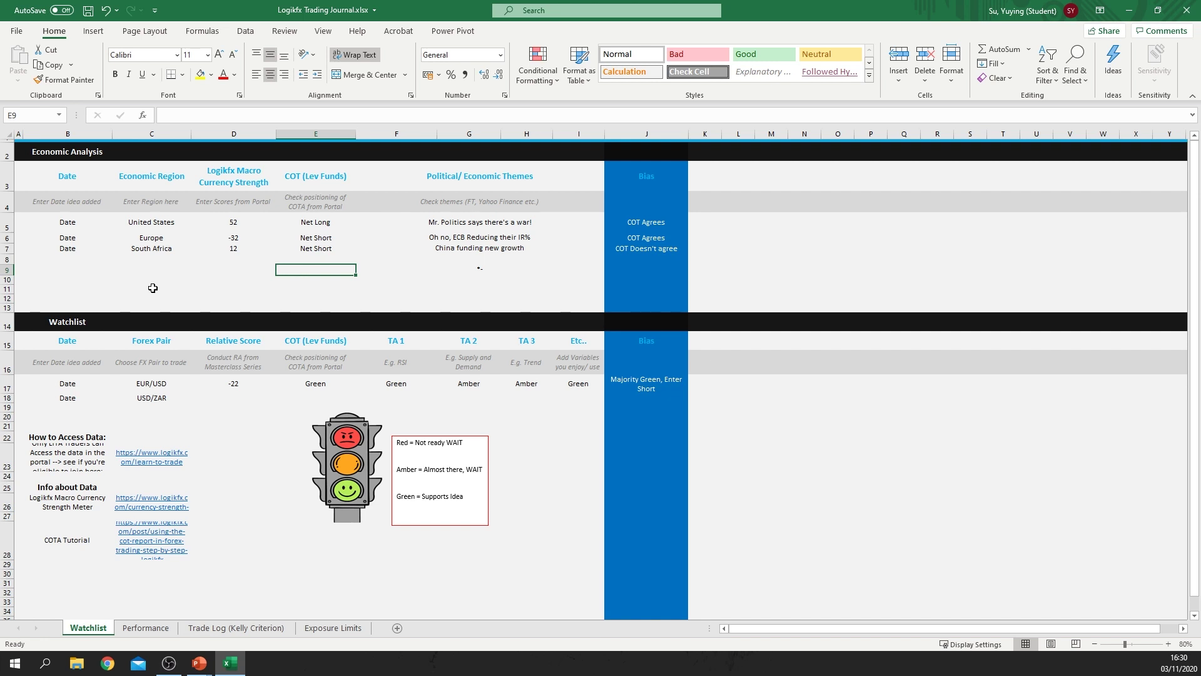
- Look at the EUR/USD and USD/ZAR entries under Forex Pair in the Watchlist table
left_click(84, 324)
left_click(164, 383)
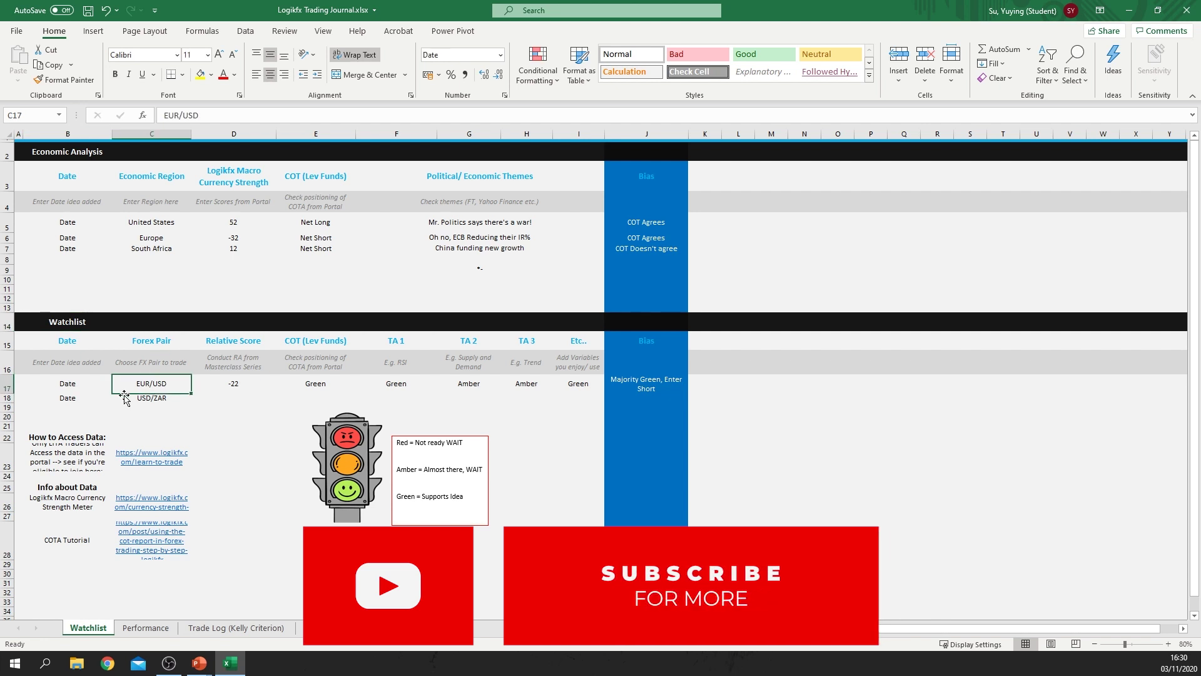
left_click(140, 398)
left_click(158, 381)
left_click(160, 398)
left_click(160, 386)
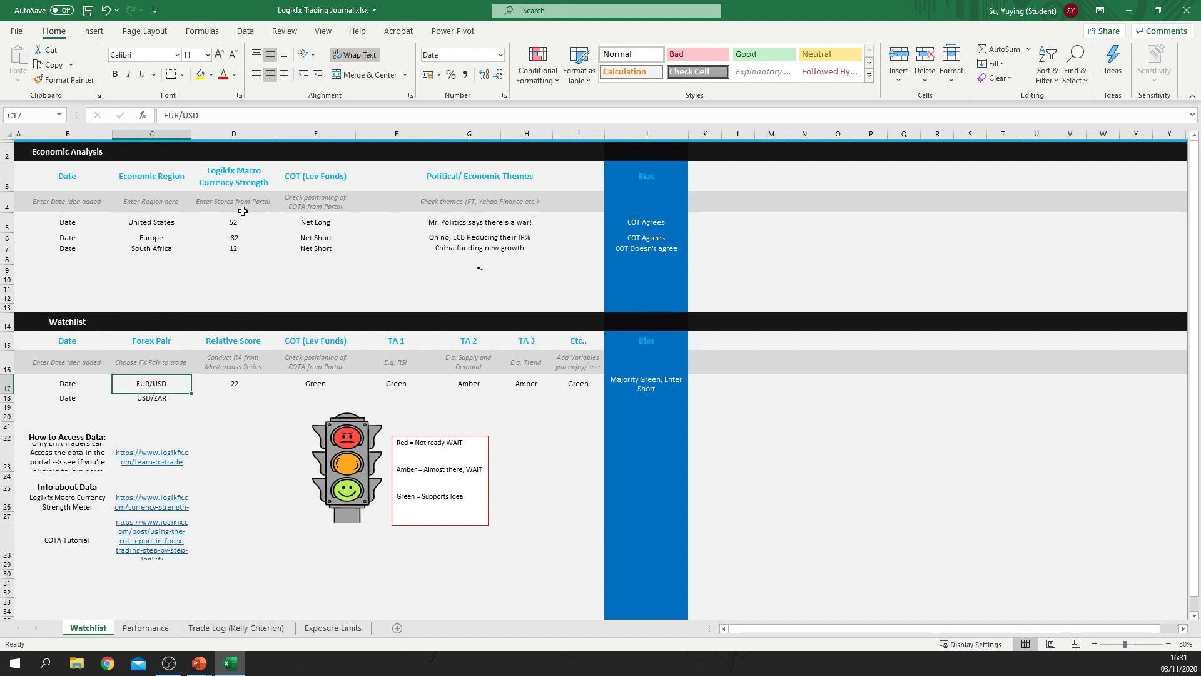
- Compare the currency strength scores of Europe and the United States with the EUR/USD relative score
left_click(232, 236)
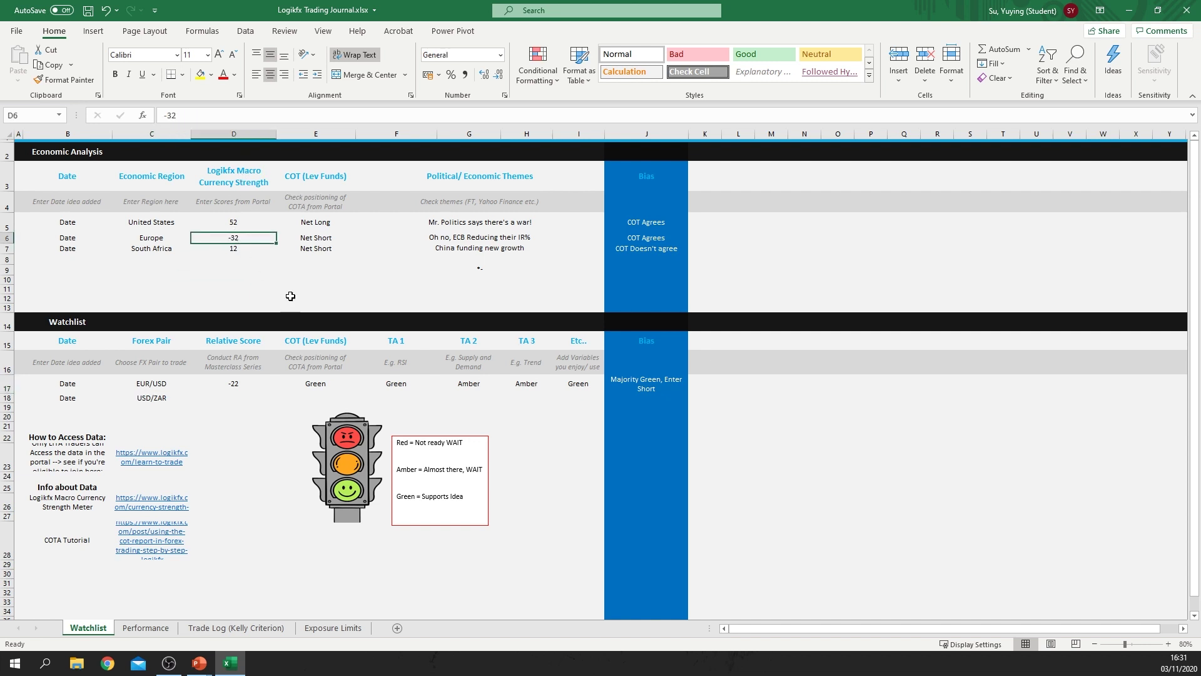
left_click(147, 236)
left_click(233, 237)
left_click(233, 226)
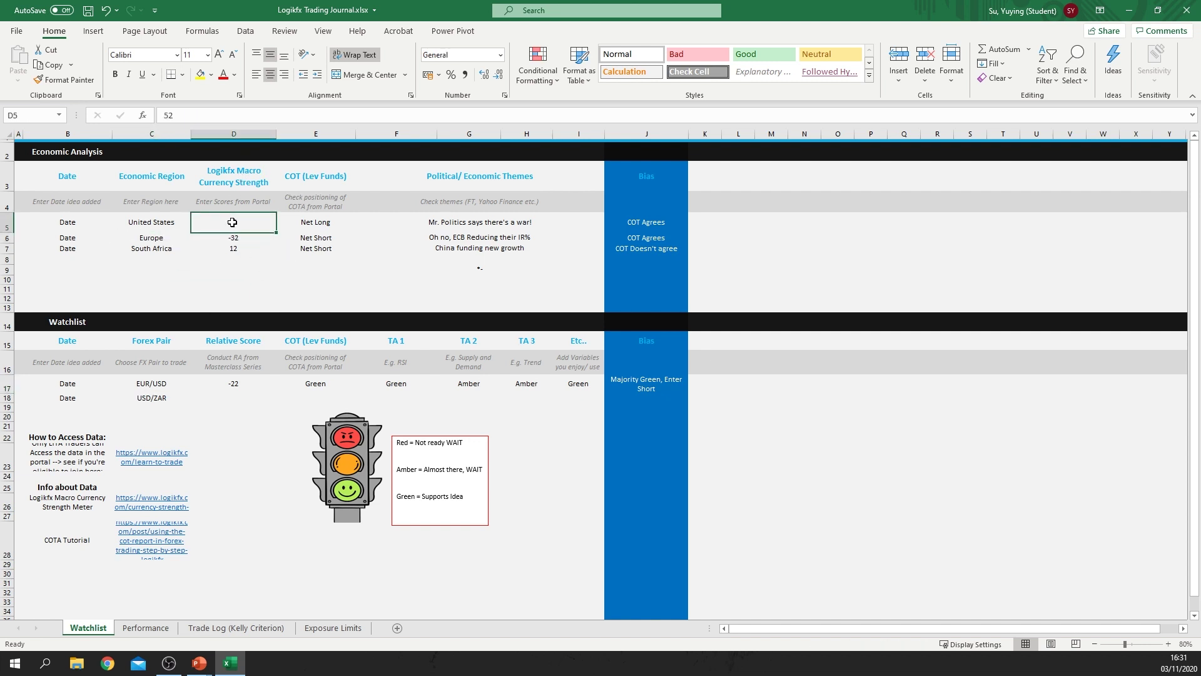
left_click(161, 224)
left_click(233, 229)
left_click(245, 386)
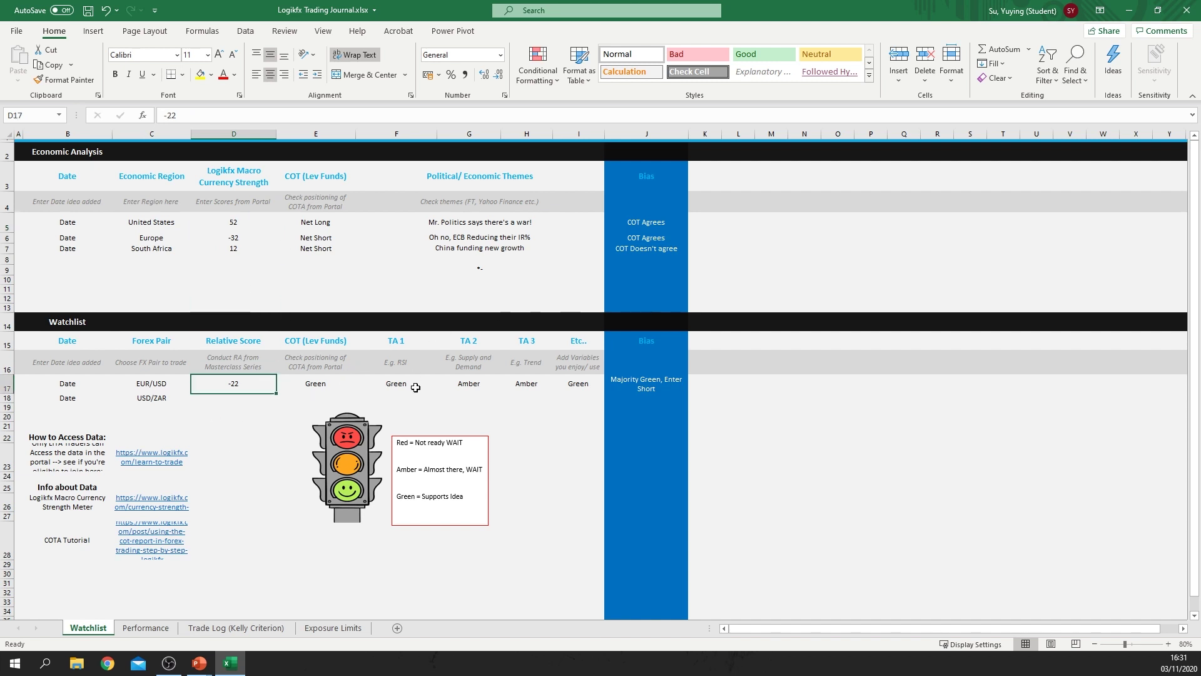
- Look over the Watchlist table's columns for EUR/USD, from the date and relative score to the bias
left_click(350, 383)
left_click(466, 379)
left_click(633, 383)
left_click(622, 340)
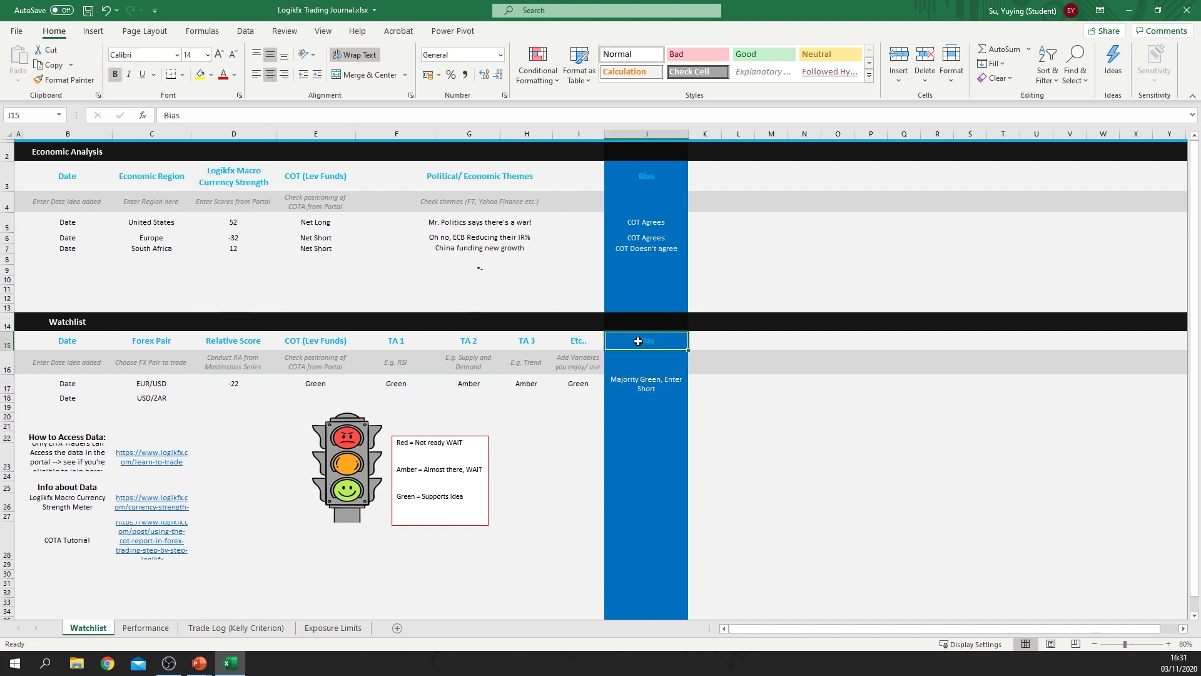
left_click(396, 362)
left_click(232, 383)
left_click(118, 386)
left_click(63, 364)
left_click(259, 389)
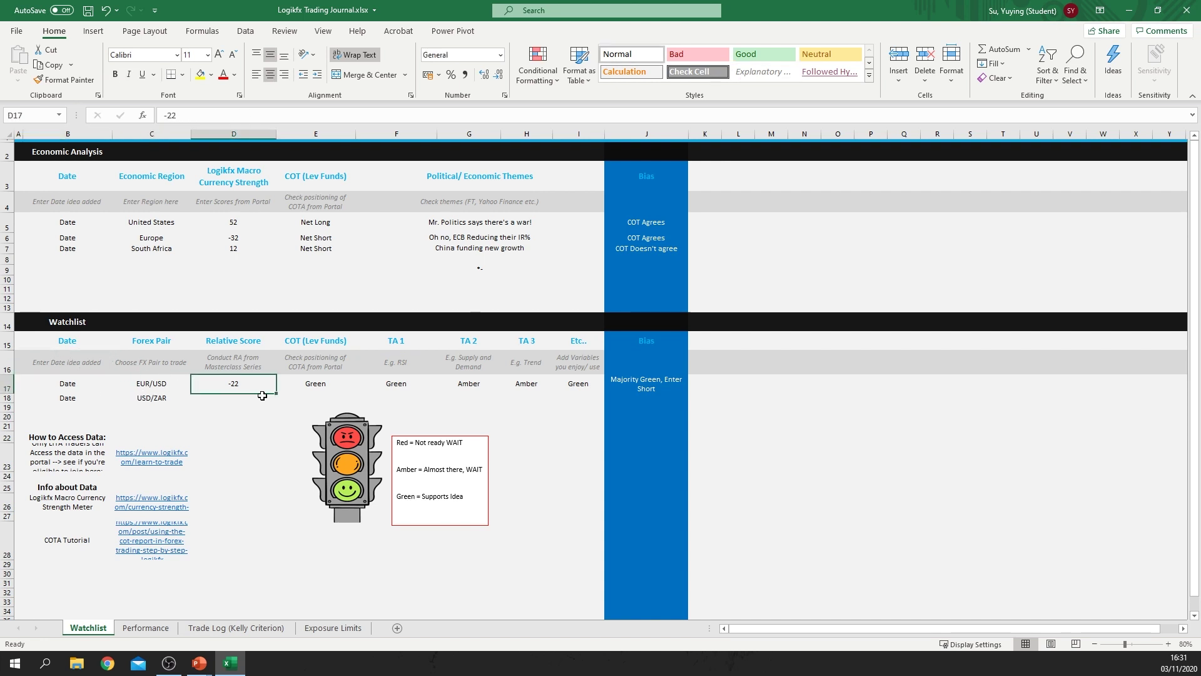
- Highlight the EUR/USD row, the USD/ZAR row and the empty row below them to review the Watchlist entries
left_click(73, 382)
left_click_drag(96, 393, 588, 385)
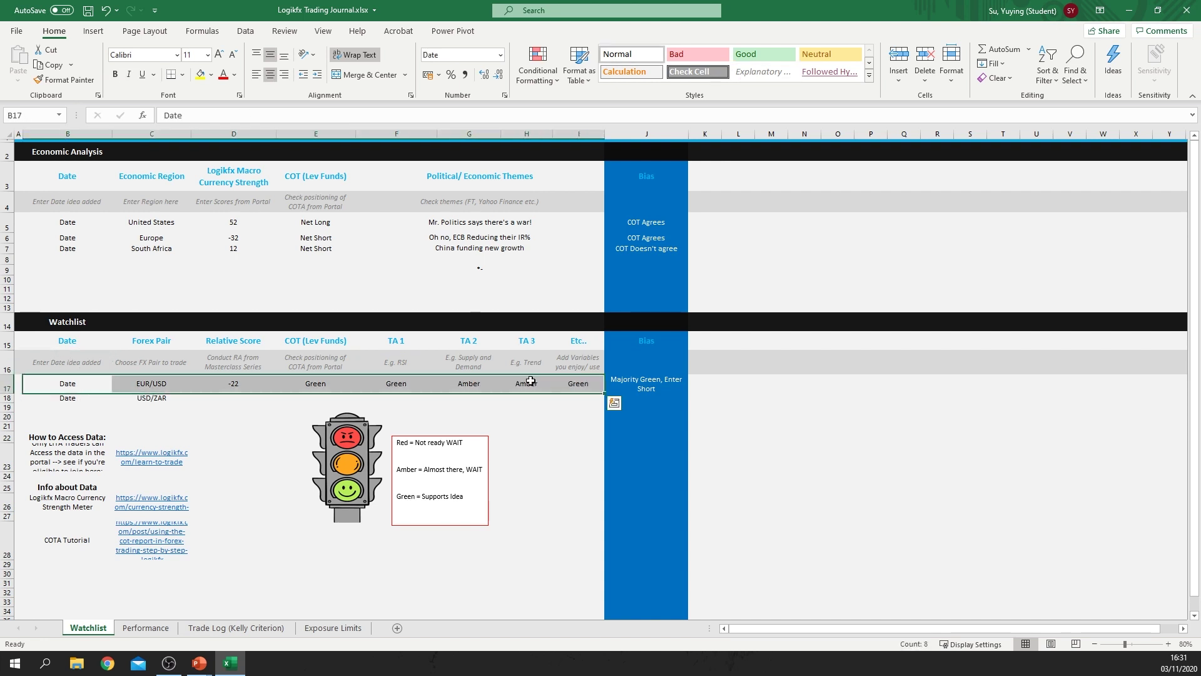
left_click_drag(68, 399, 546, 403)
left_click(563, 401)
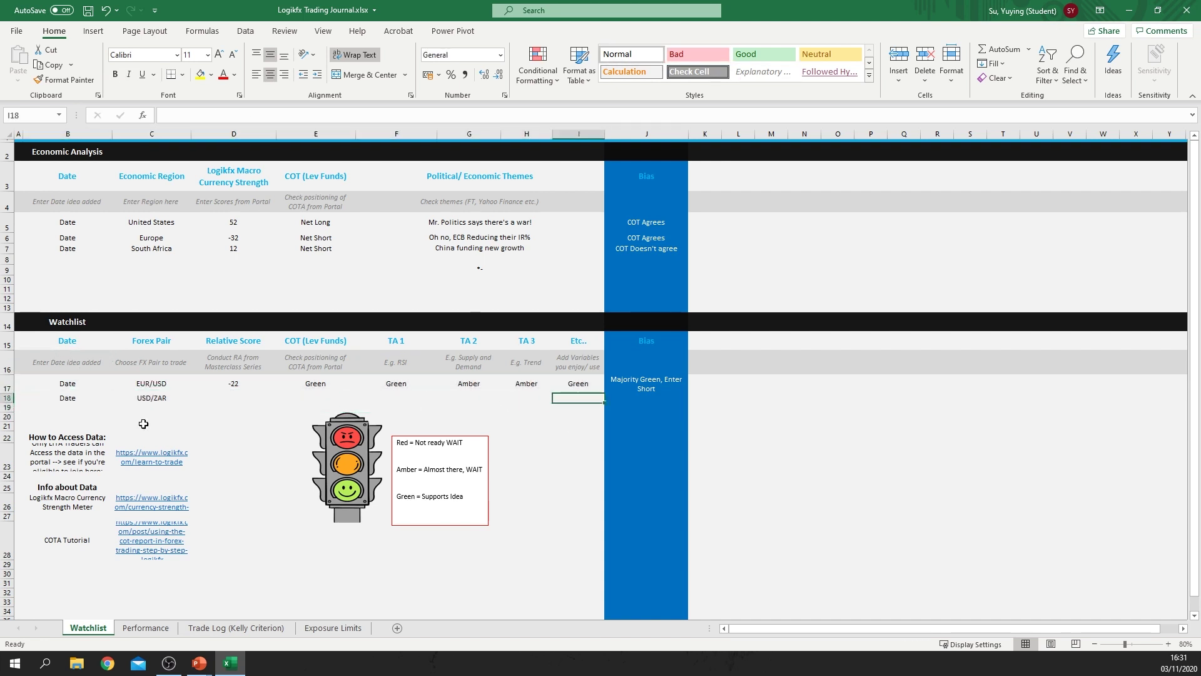
left_click_drag(66, 408, 569, 416)
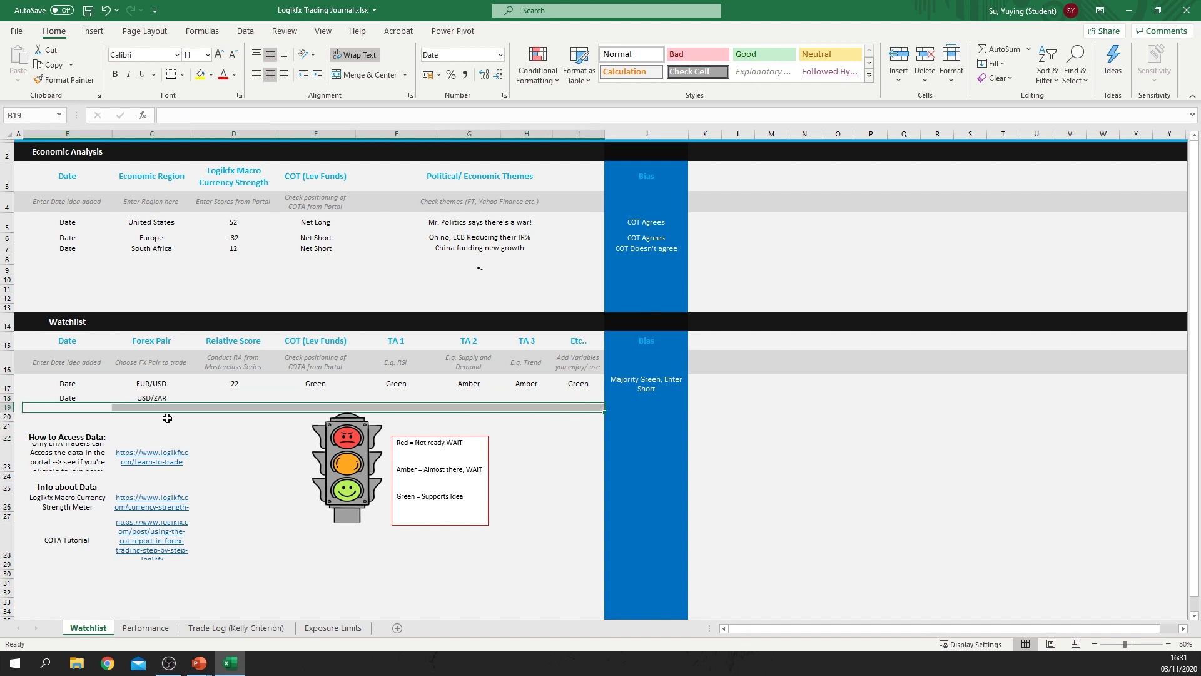
left_click_drag(37, 418, 581, 405)
left_click(81, 408)
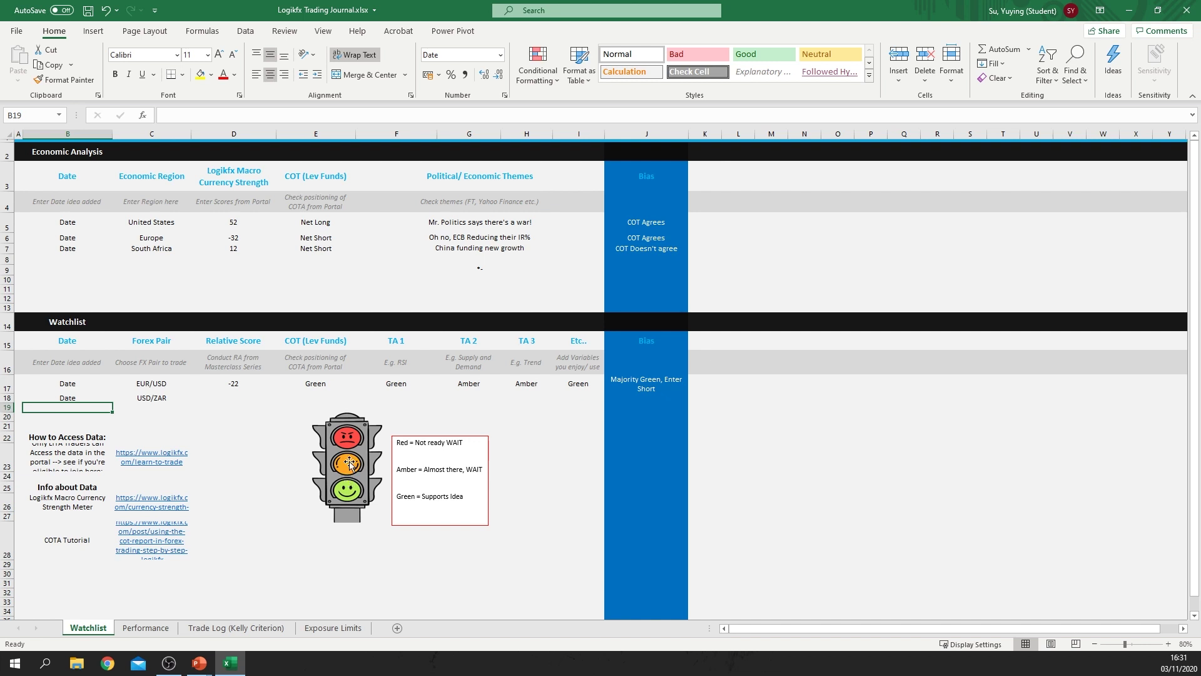
- Review the traffic-light ratings for EUR/USD across the COT, TA 1, TA 2, TA 3 and Etc columns
left_click(316, 383)
left_click(406, 384)
left_click(463, 384)
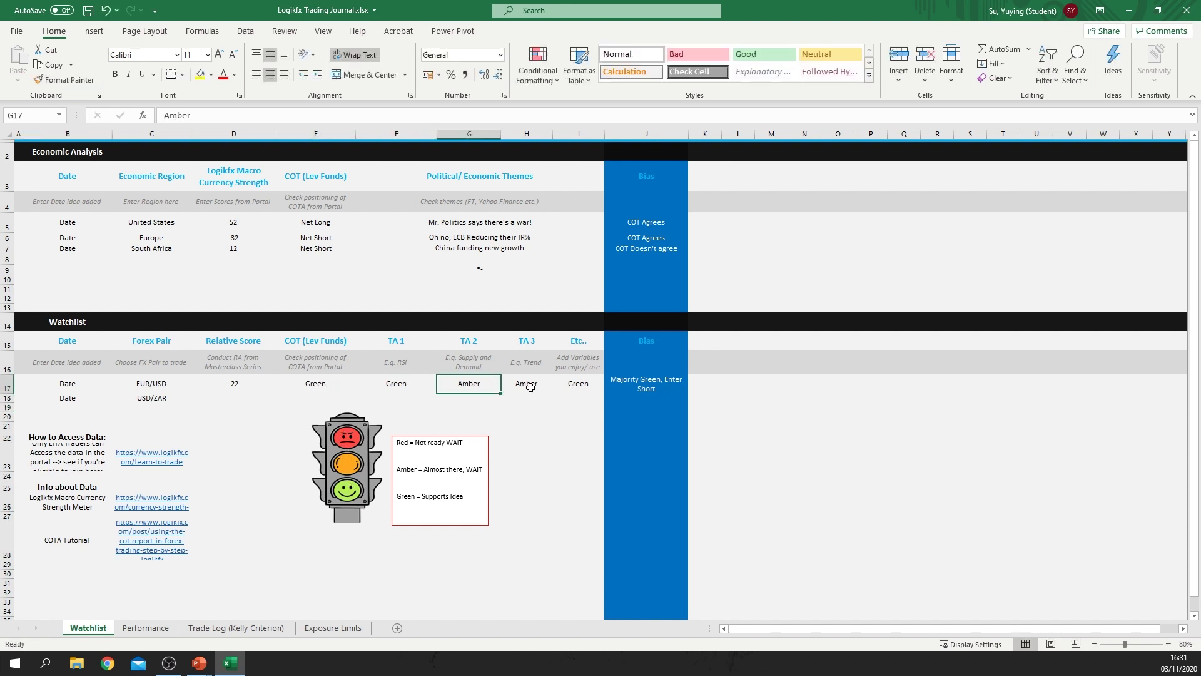
left_click(531, 385)
left_click(576, 384)
left_click(470, 384)
left_click(308, 385)
left_click(409, 385)
left_click(469, 384)
left_click(527, 384)
left_click(576, 384)
left_click(466, 415)
left_click(462, 385)
left_click_drag(133, 386, 307, 384)
left_click(322, 384)
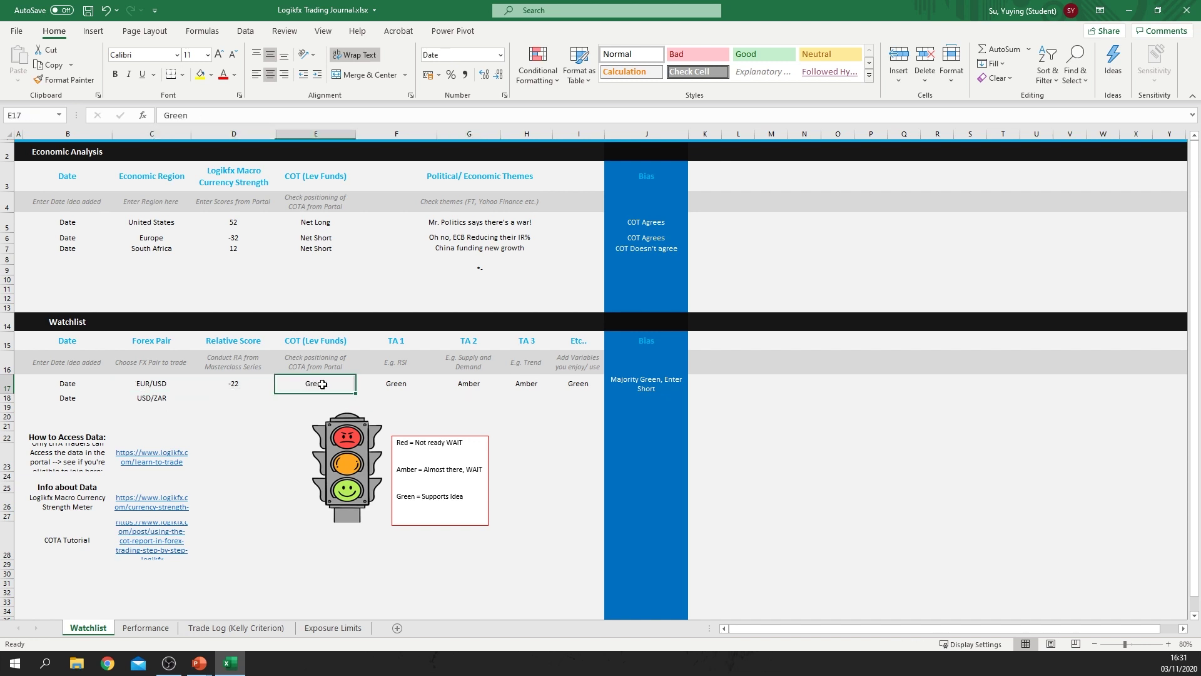
- Examine the COT (Lev Funds) and TA 1 columns of the Watchlist table, including the example indicator and EUR/USD ratings
left_click_drag(319, 338, 319, 384)
left_click(322, 384)
left_click(410, 341)
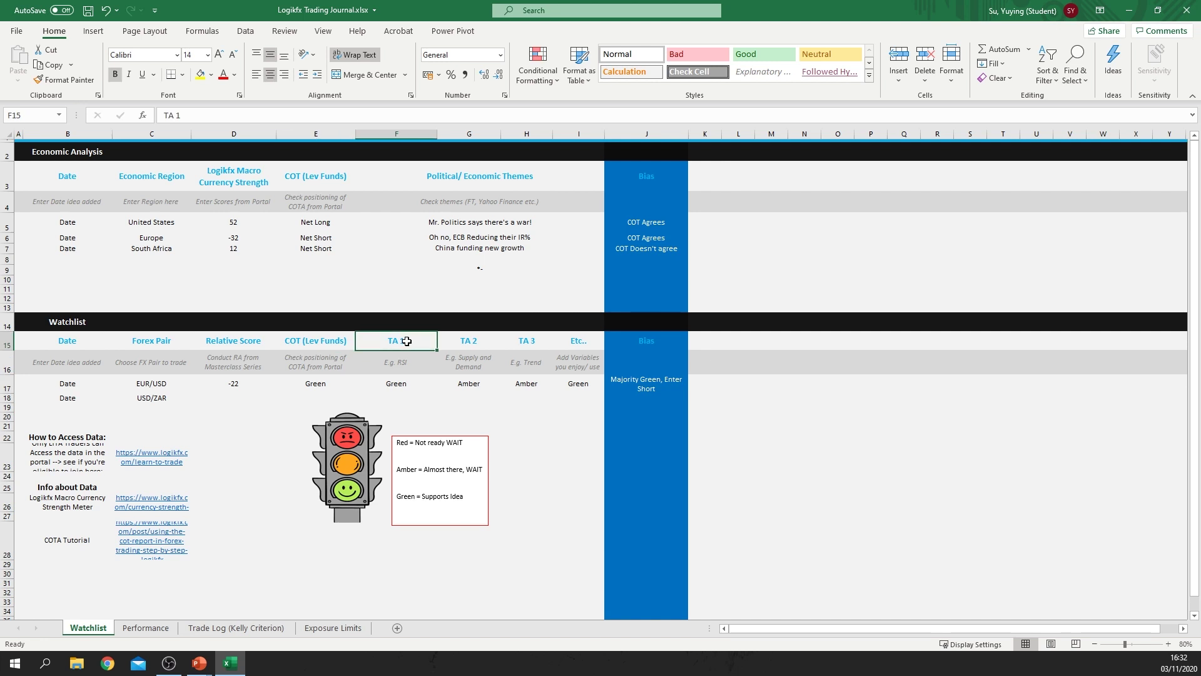
left_click(406, 385)
key("Up")
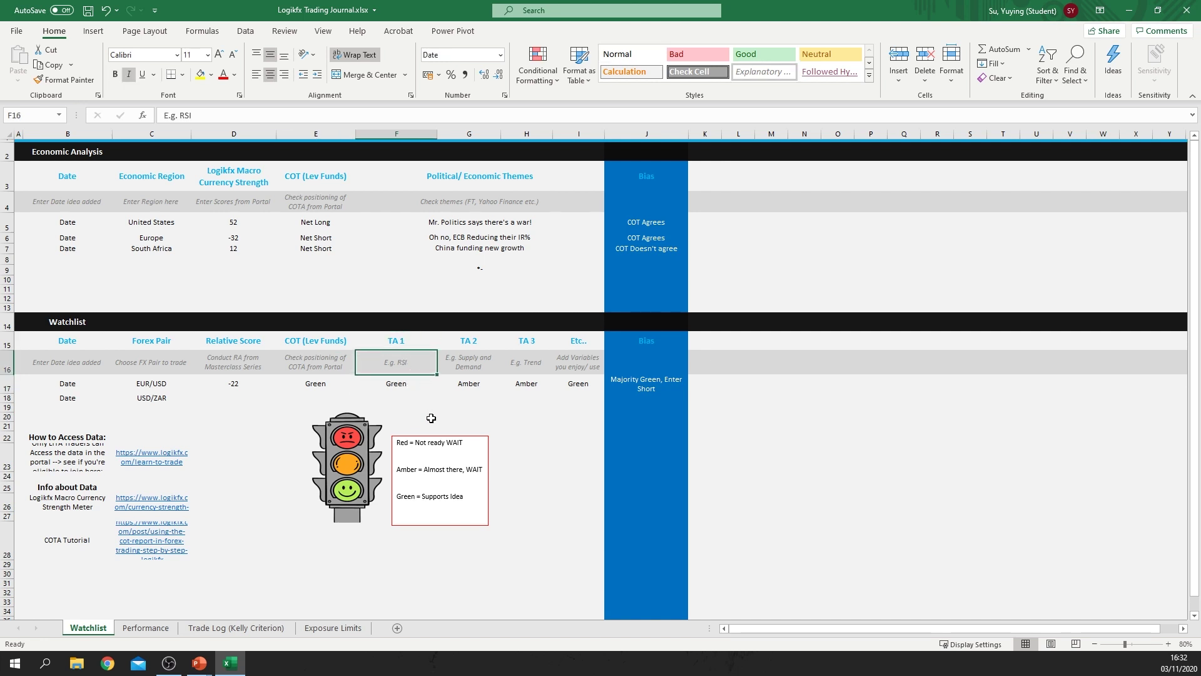
left_click(401, 383)
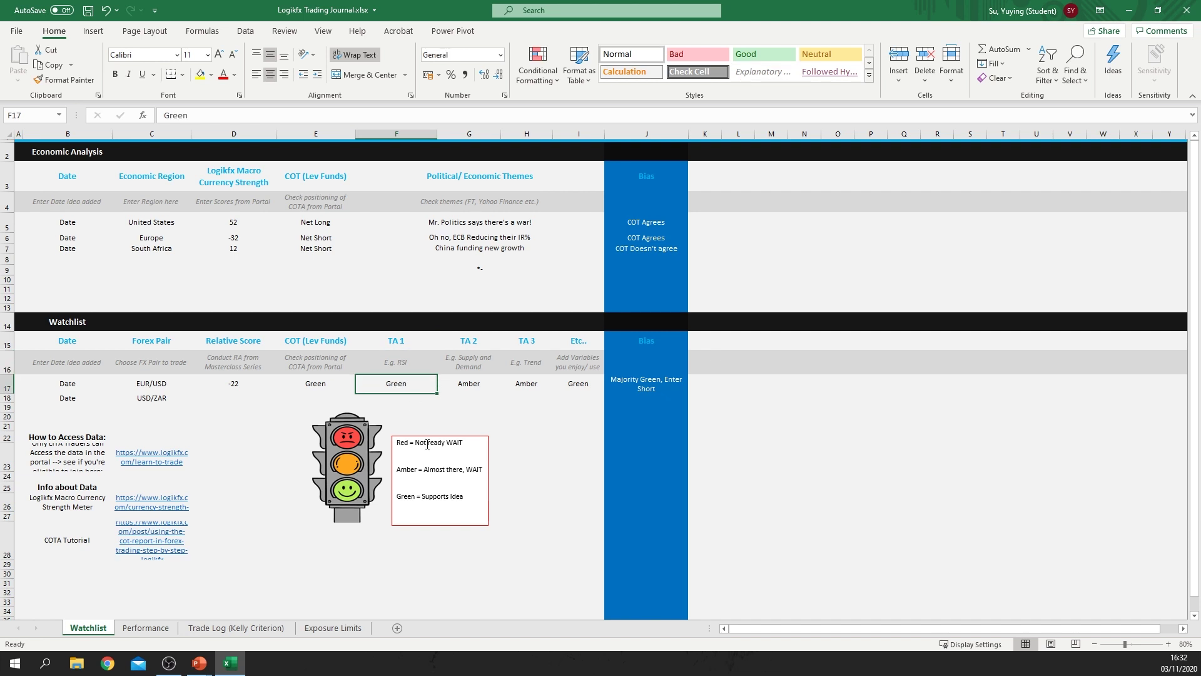
- Examine the TA 2, TA 3 and Etc columns of the Watchlist table with their example hints and EUR/USD ratings
left_click_drag(469, 341, 470, 366)
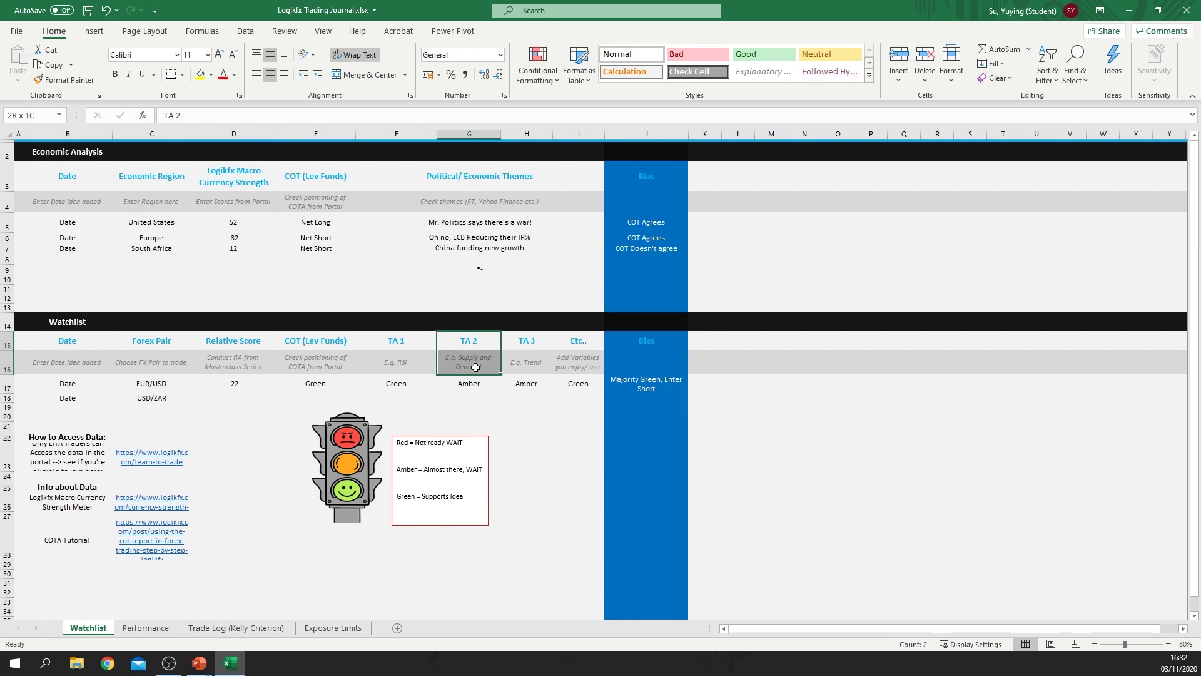
key("Down")
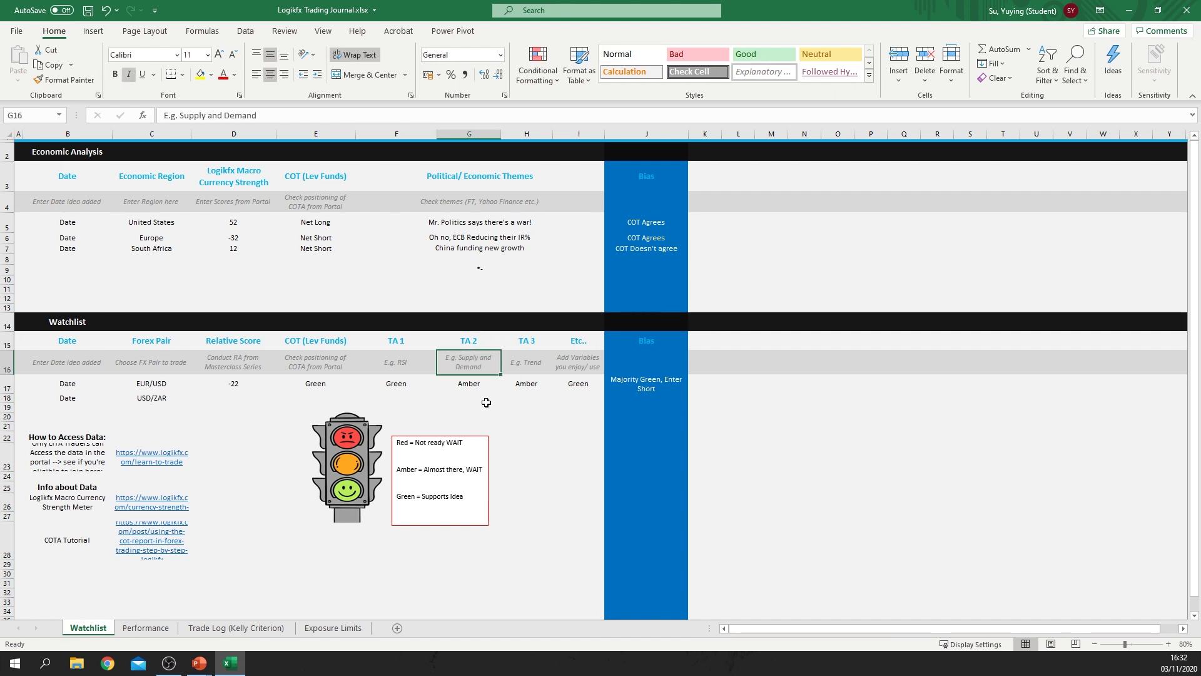
left_click(480, 385)
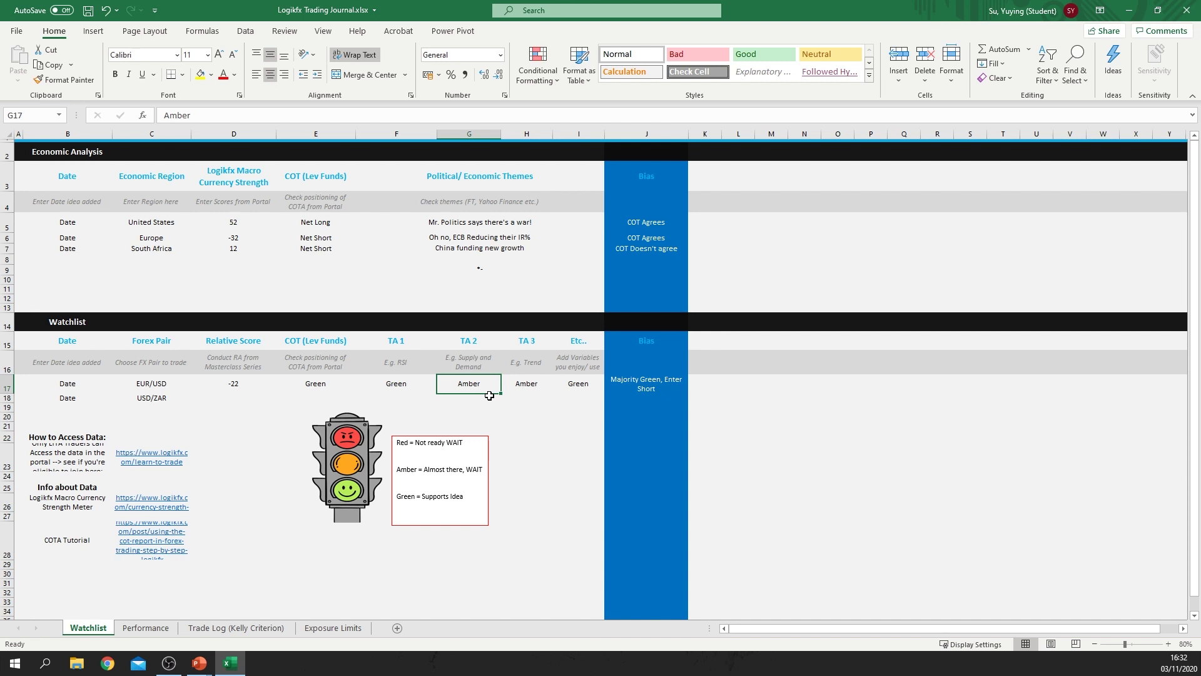
left_click(570, 384)
left_click(527, 342)
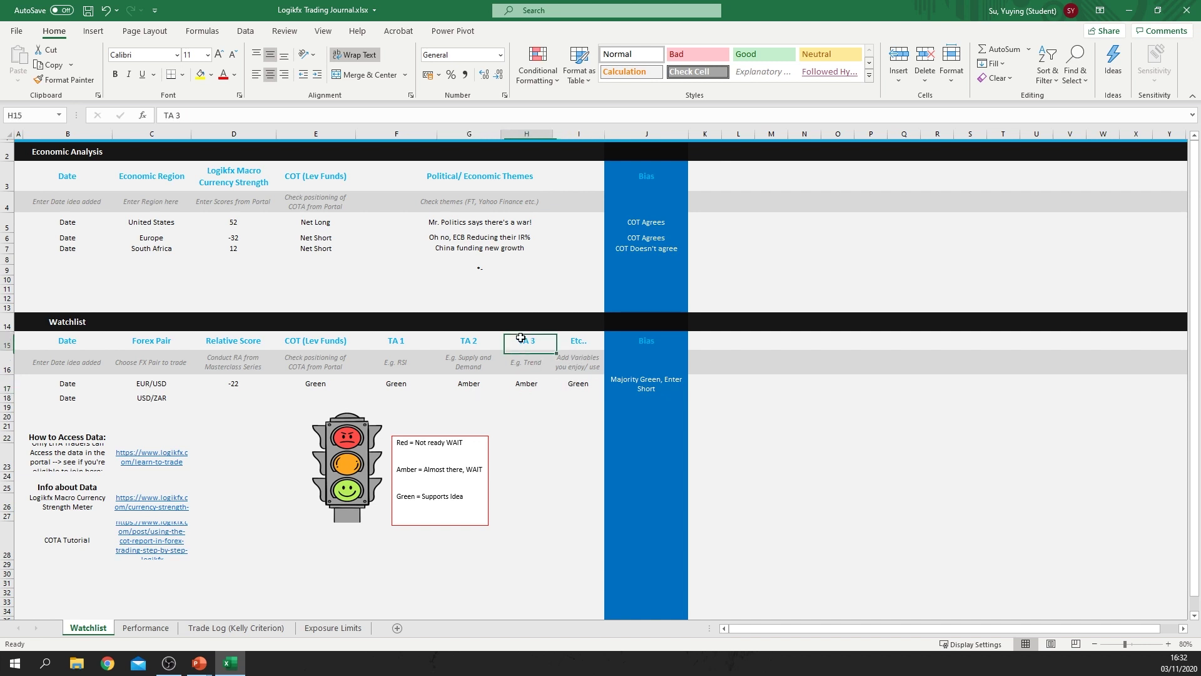
left_click(536, 379)
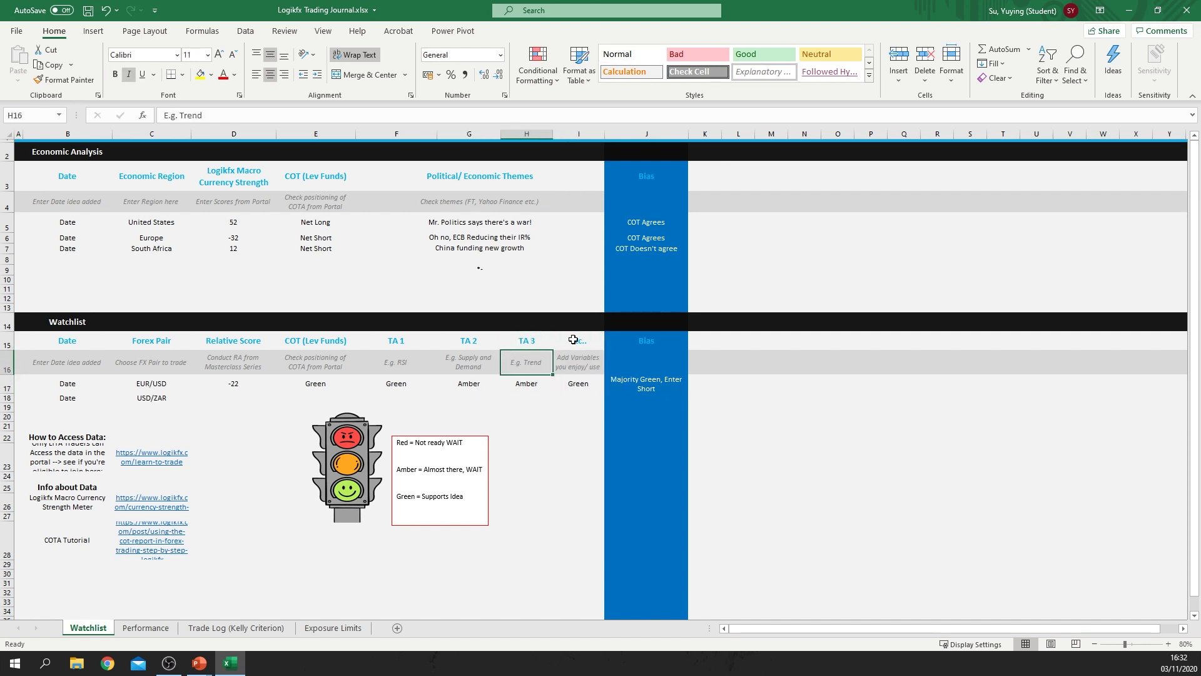
left_click(587, 360)
key("Left")
key("Left")
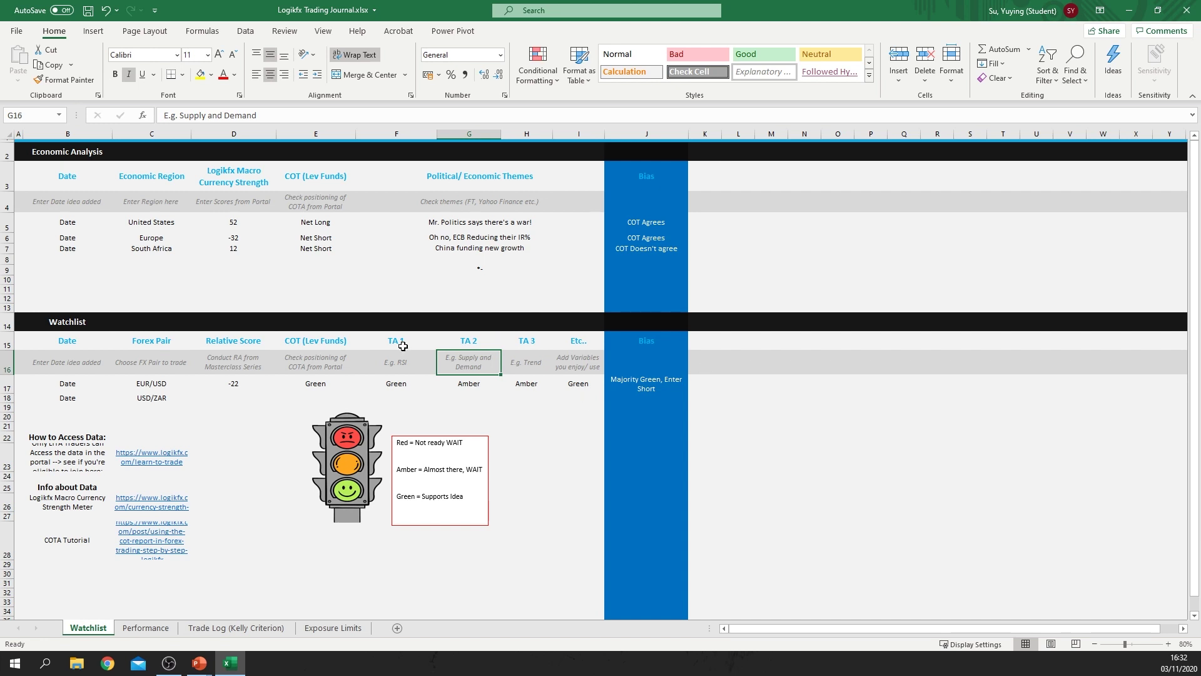
- Go over the forex pairs in the Watchlist table and follow an entry across its row
left_click(158, 399)
left_click(165, 347)
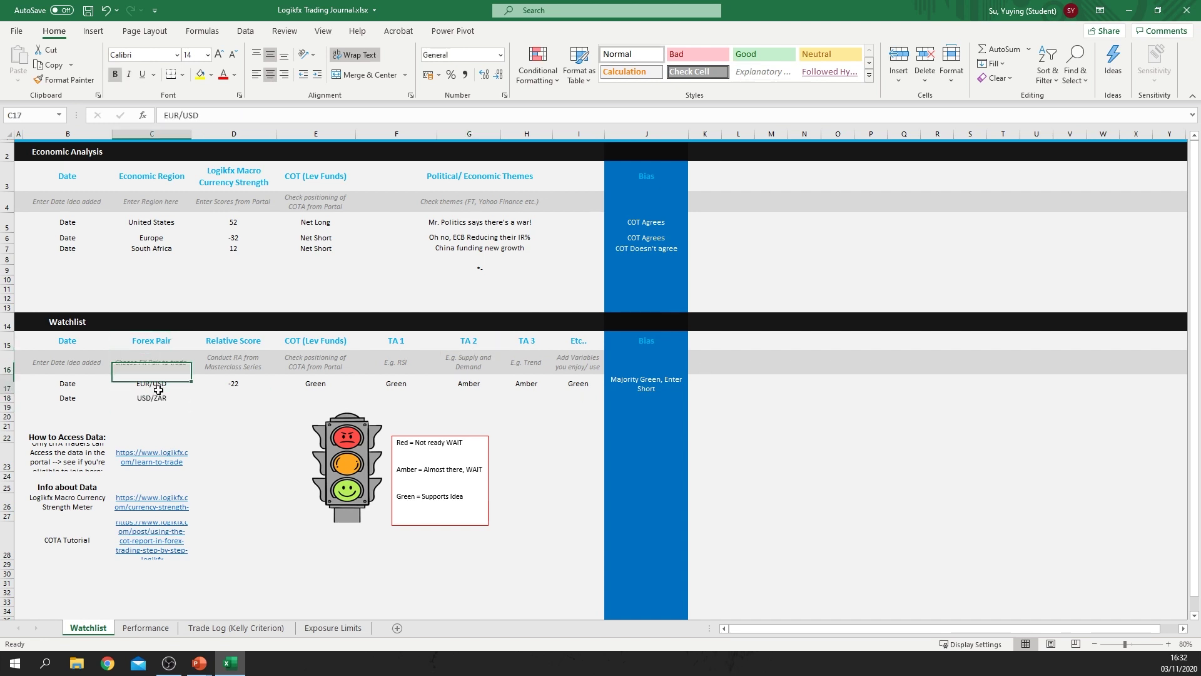
left_click_drag(145, 383, 88, 398)
left_click(84, 381)
key("Right")
key("Right")
key("Right")
key("Right")
key("Right")
key("Right")
key("Right")
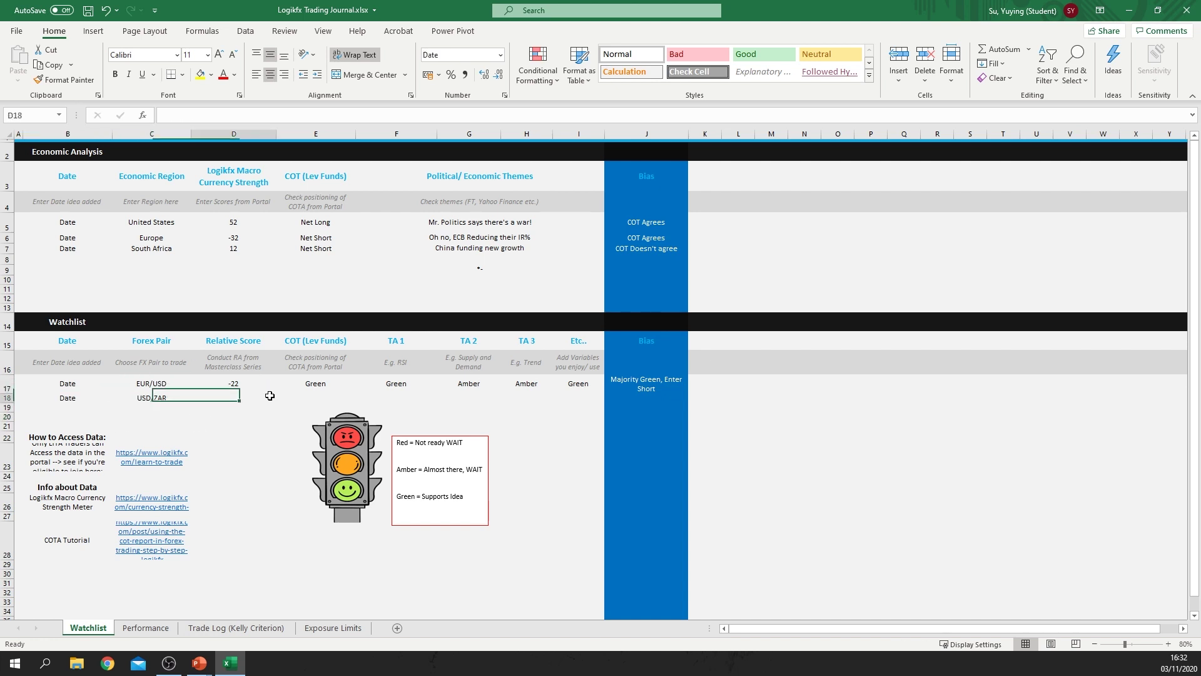
- Nudge the traffic-light picture slightly to the left and go along the USD/ZAR row's COT, TA 1 and TA 2 cells
left_click_drag(350, 475, 340, 474)
left_click(316, 398)
key("Right")
key("Right")
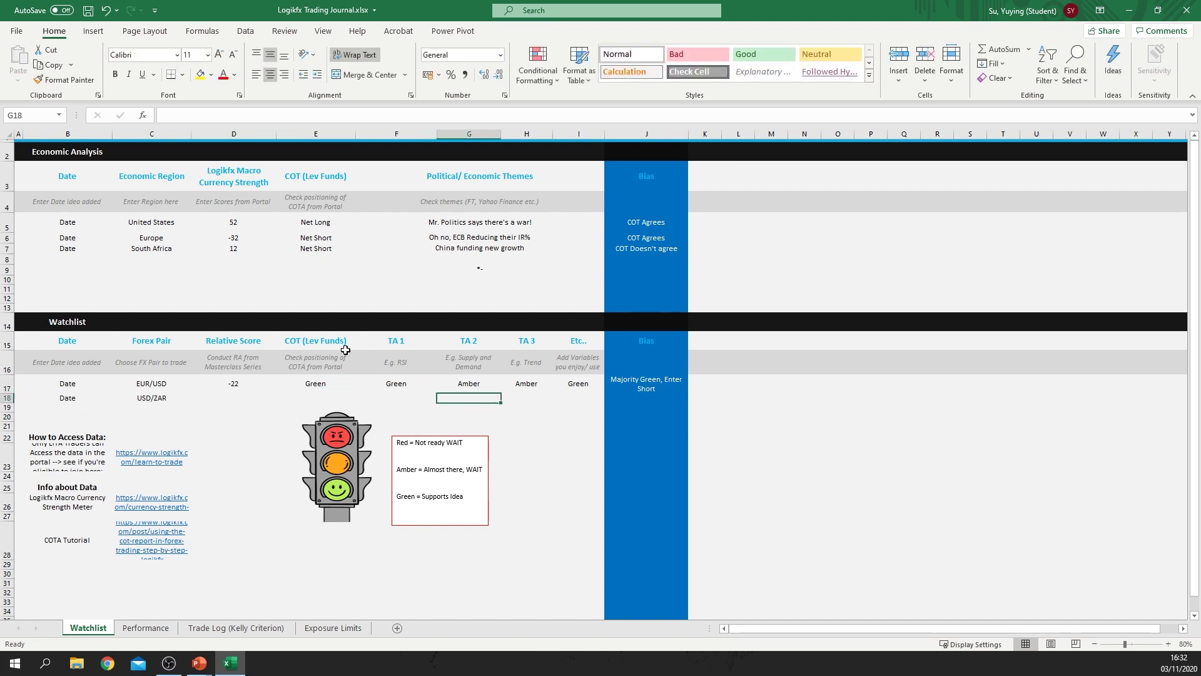
- Compare the macro strength and COT columns of Economic Analysis with the Watchlist's Relative Score, COT and TA 1 to Etc columns
left_click_drag(248, 175, 248, 250)
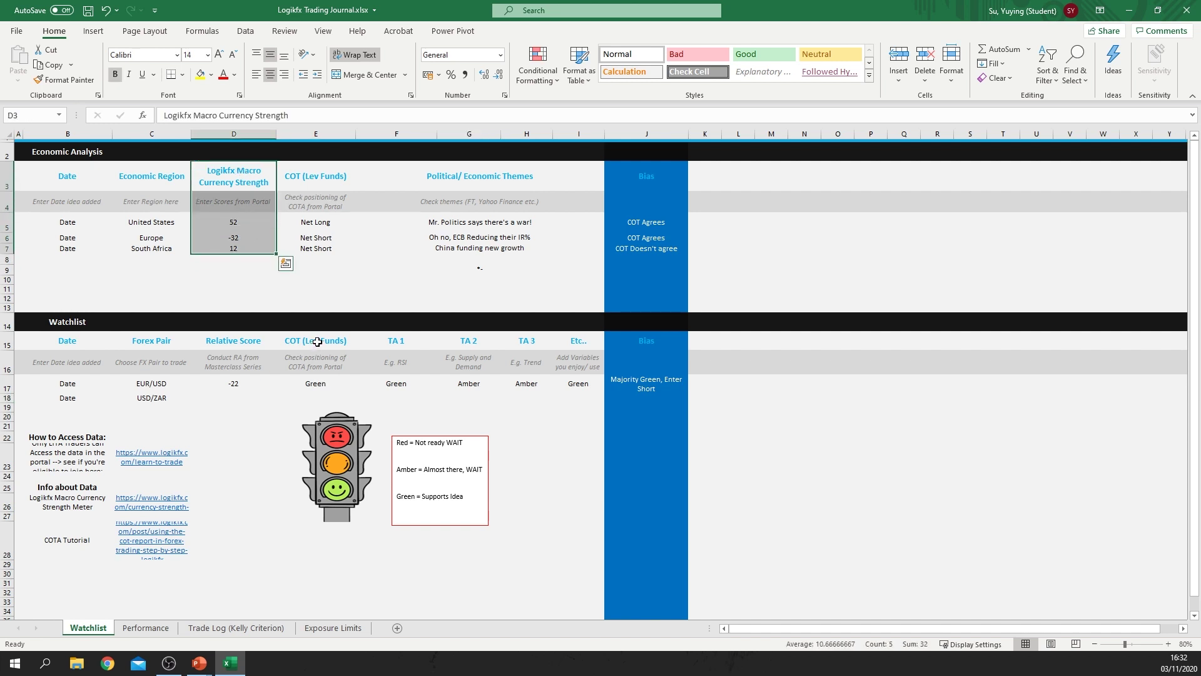
left_click_drag(319, 183, 316, 249)
left_click(294, 358)
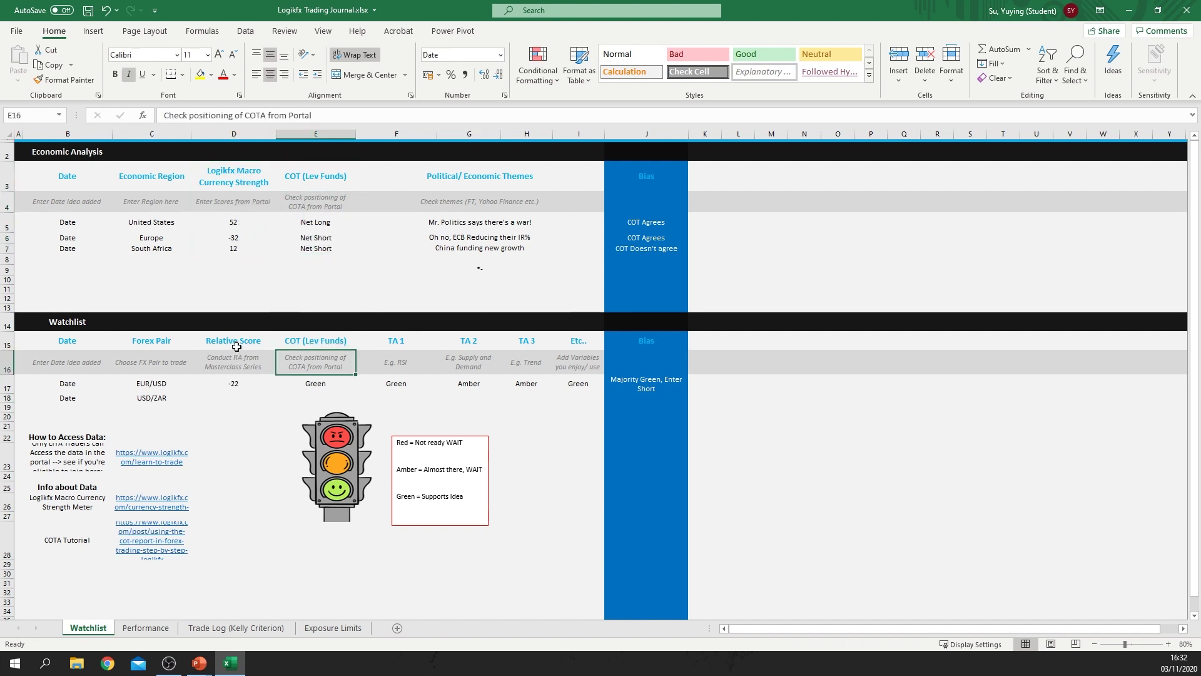
left_click_drag(237, 347, 246, 379)
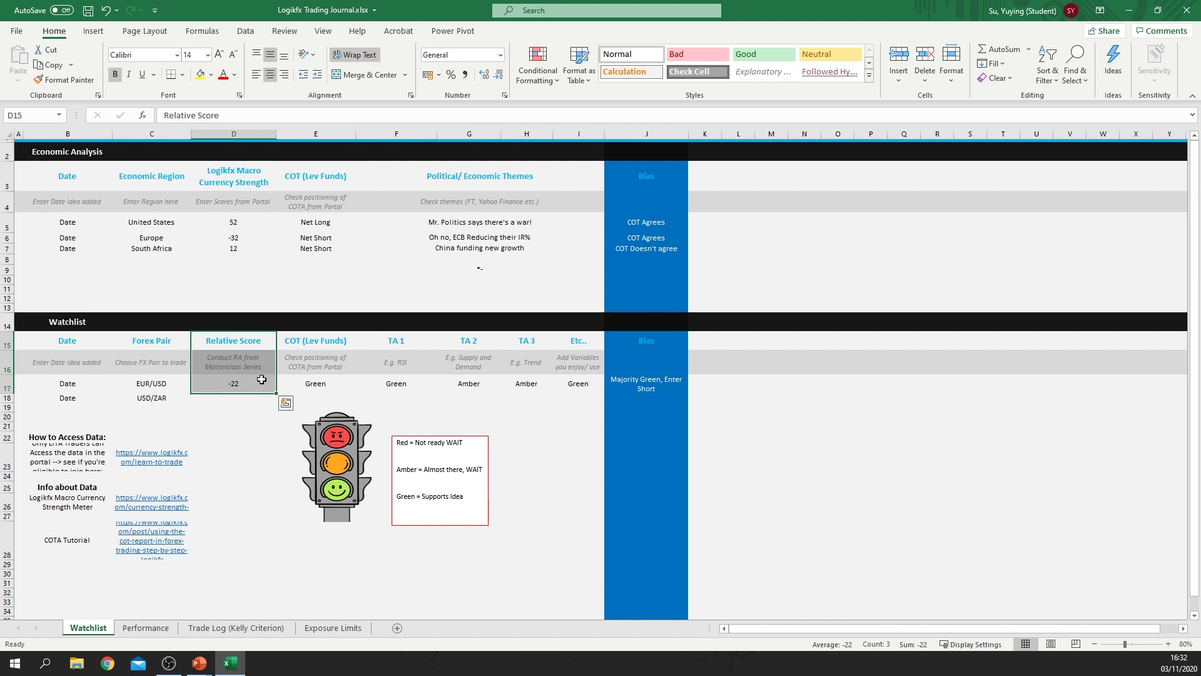
left_click_drag(403, 342, 582, 386)
left_click(583, 386)
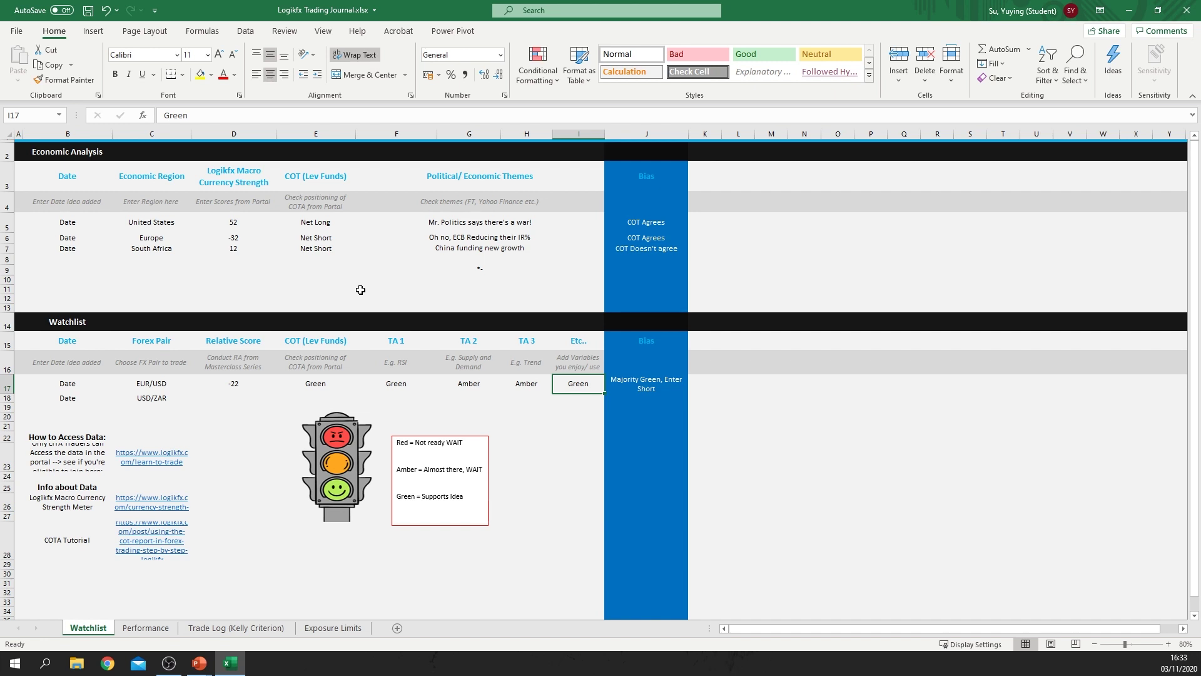
- Open the Performance sheet and look over the success-rate donut chart and the wins and losses figures
left_click(145, 628)
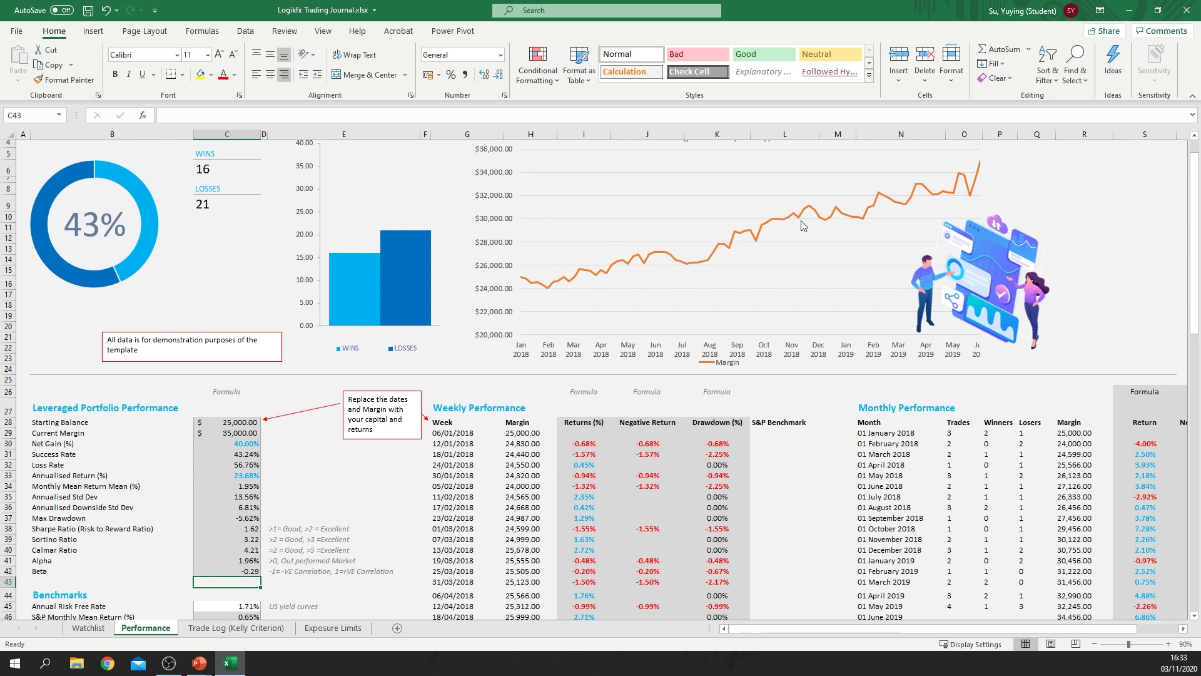
left_click(106, 226)
left_click(250, 239)
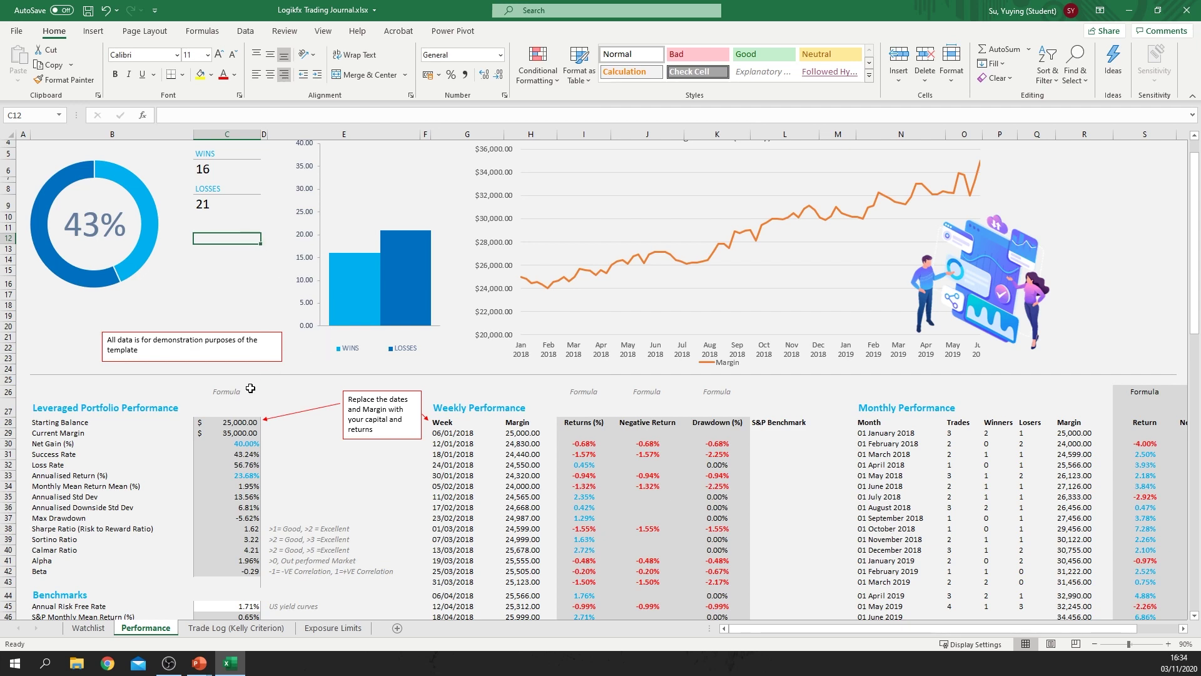
- Review the Leveraged Portfolio Performance figures from Starting Balance and Net Gain to Annualised Return
scroll(250, 387, "down", 2)
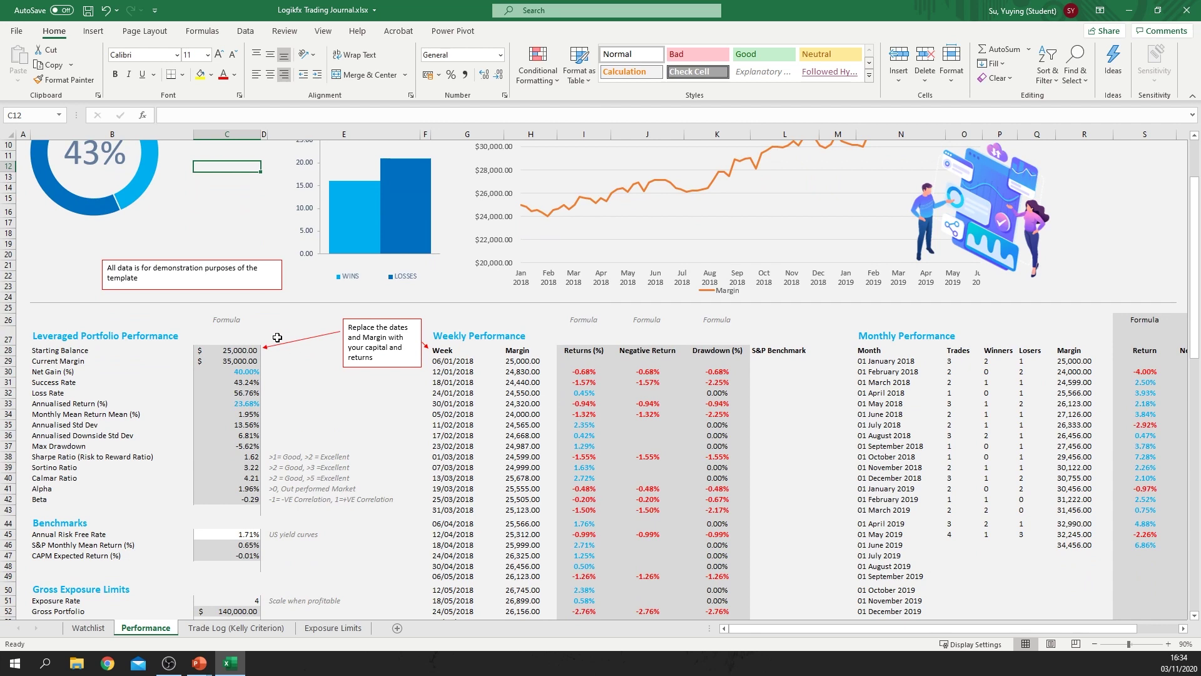
scroll(328, 342, "down", 2)
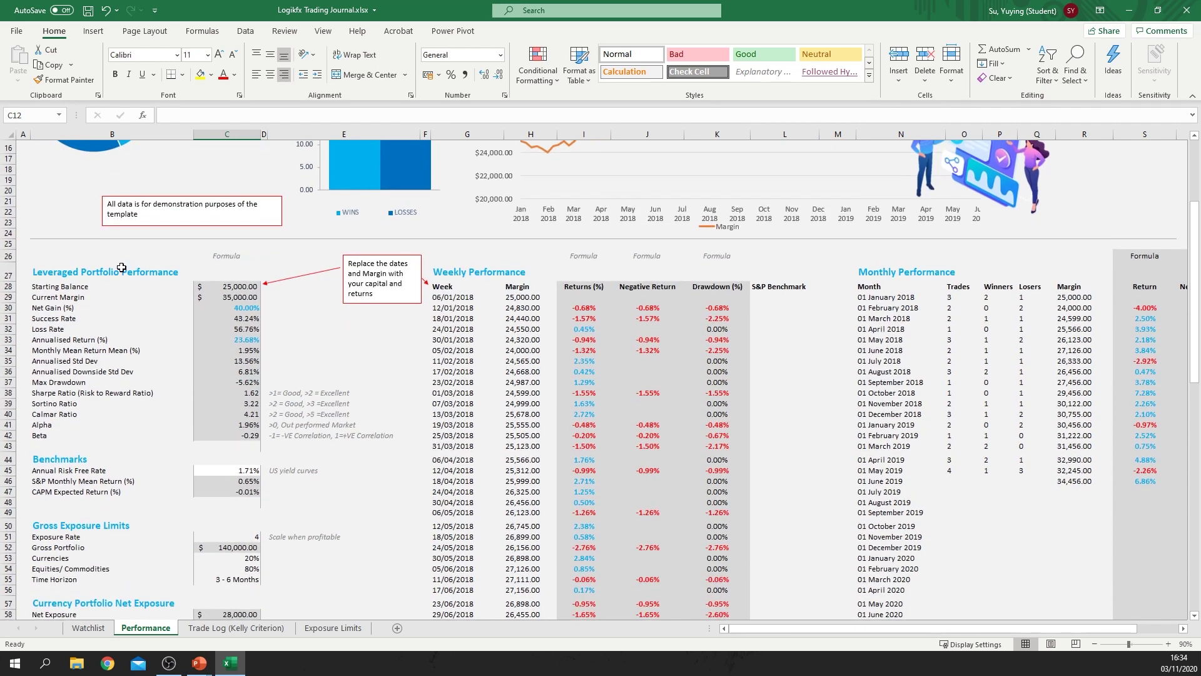
left_click(243, 286)
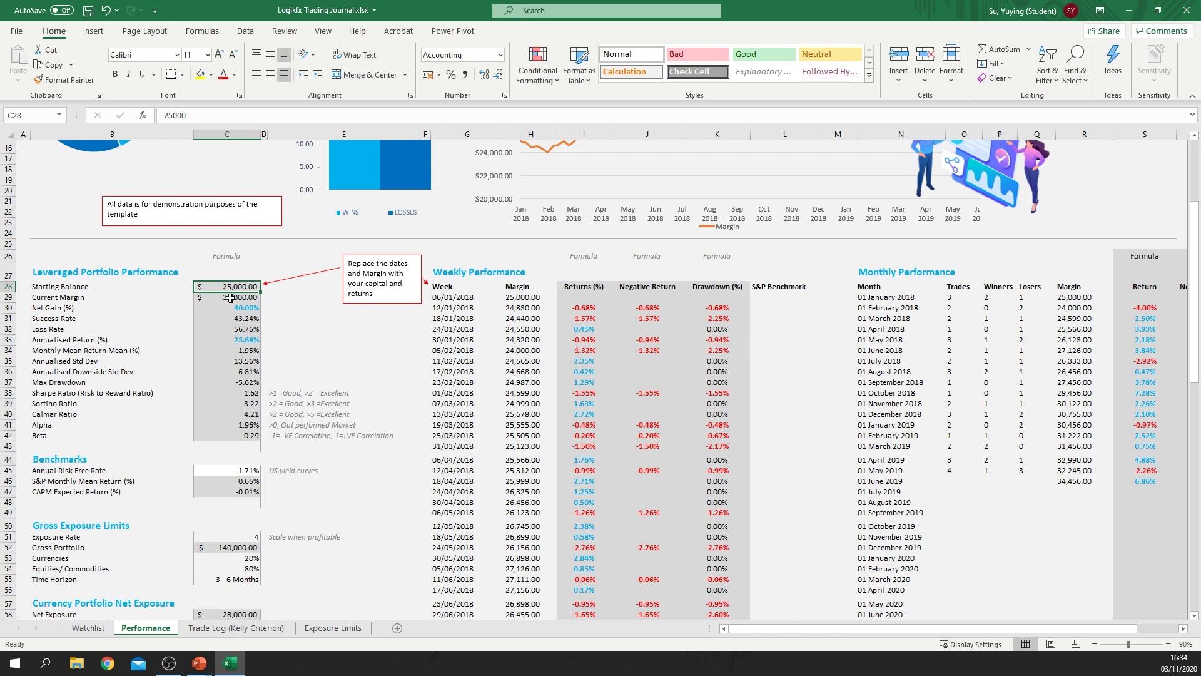
left_click_drag(244, 309, 250, 340)
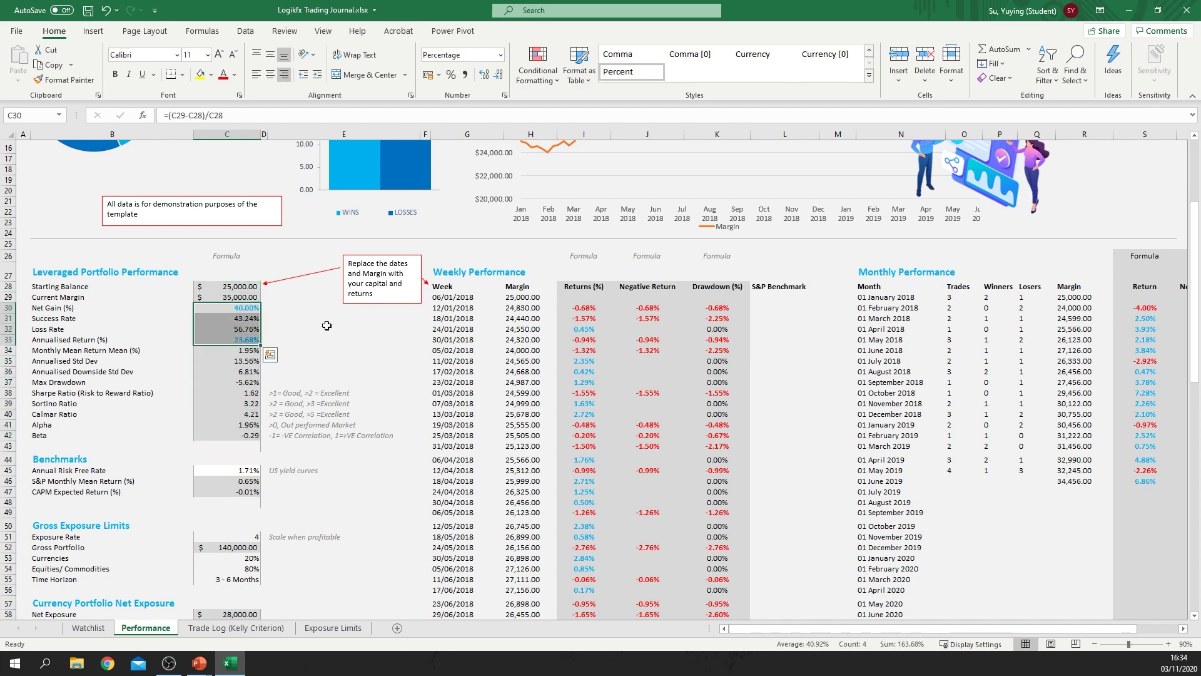
left_click(327, 329)
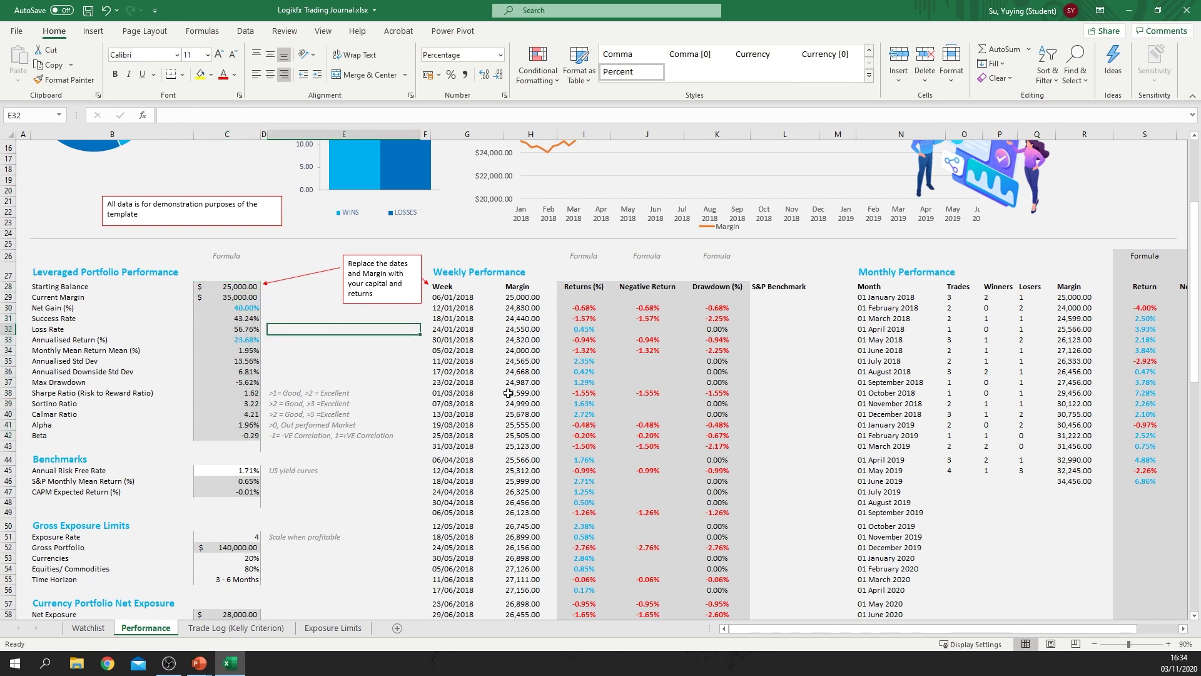
- Examine the Margin entries at the start of the Weekly Performance table
scroll(396, 402, "down", 1)
scroll(397, 391, "up", 1)
left_click_drag(524, 301, 525, 349)
left_click(521, 371)
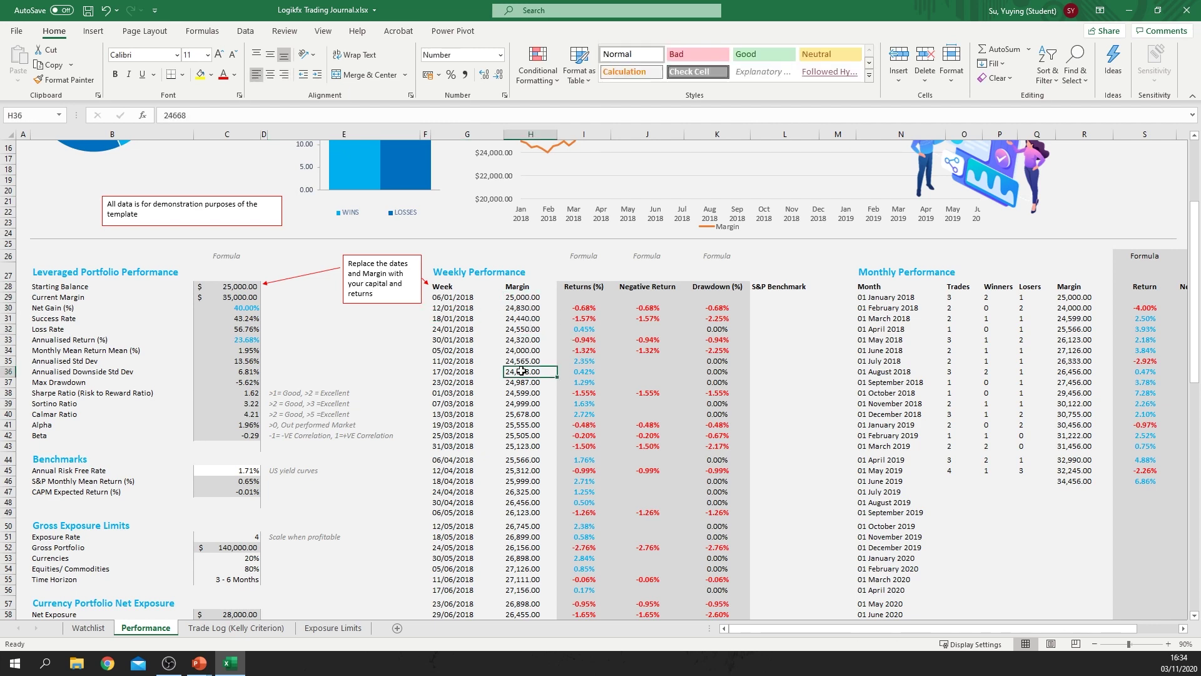
- Match the week dates with their margins row by row in the Weekly Performance table, from 12/01/2018 to 30/01/2018
left_click(464, 306)
left_click(514, 307)
left_click(481, 318)
left_click(513, 319)
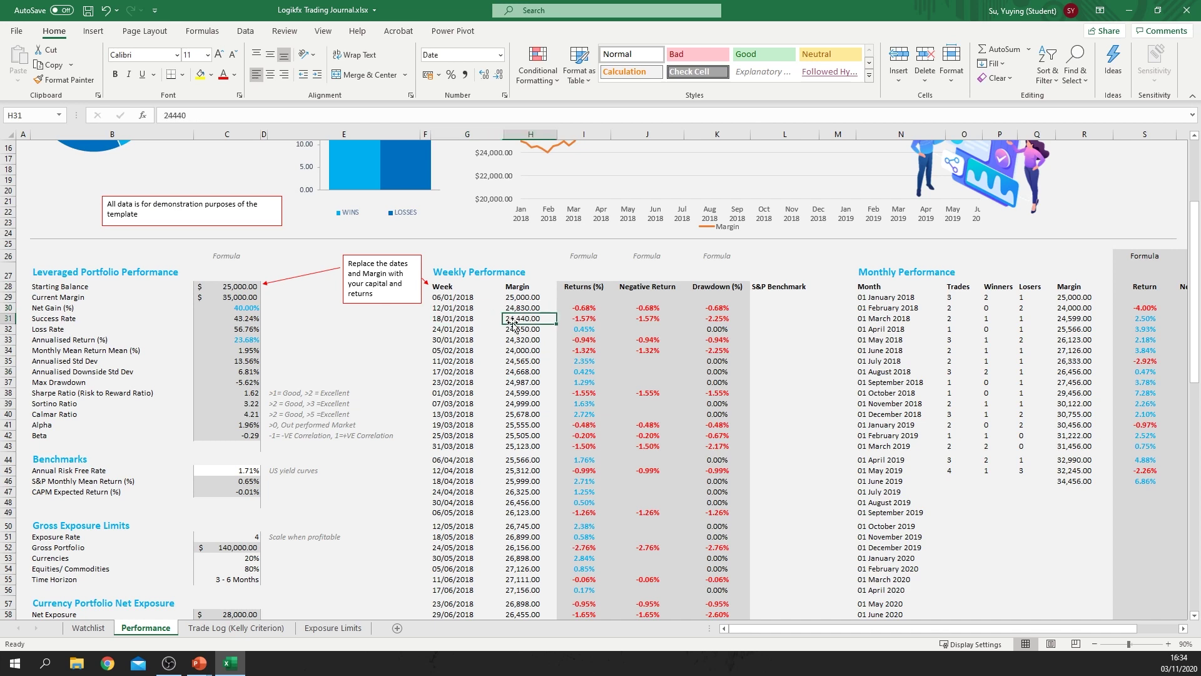
left_click(485, 329)
left_click(524, 337)
left_click(510, 331)
left_click(480, 340)
left_click(491, 349)
left_click(533, 341)
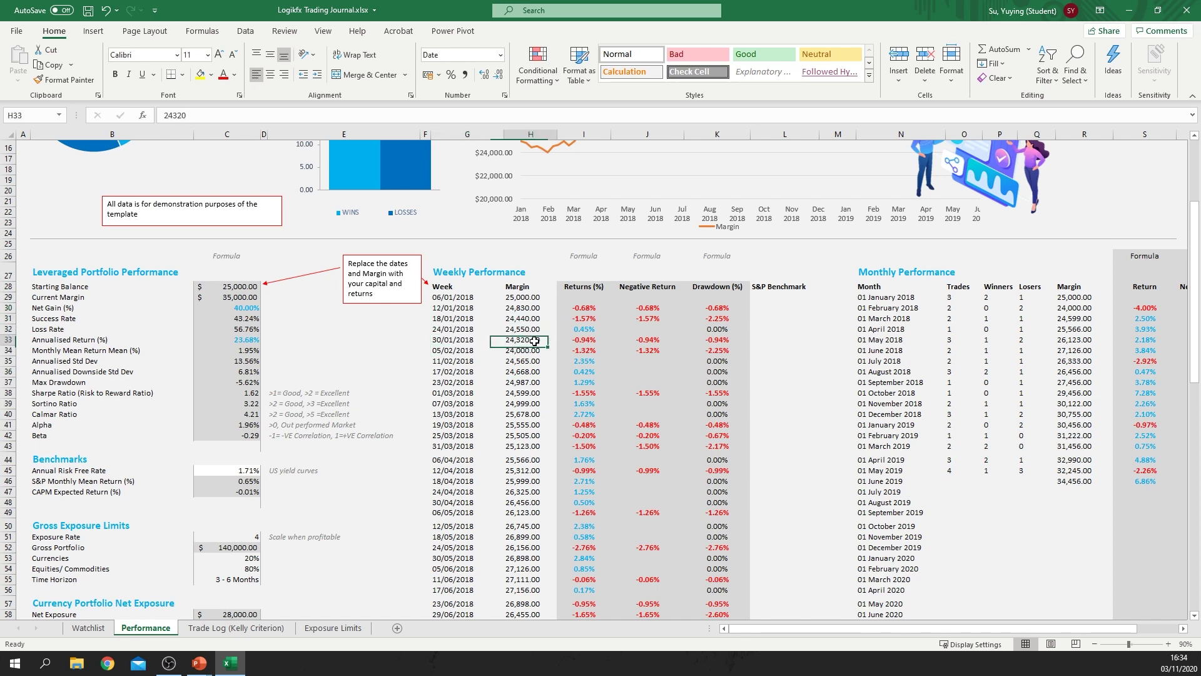
- Look through the whole Weekly Performance table down to its last entry and return to its beginning
scroll(533, 341, "down", 2)
left_click(501, 407)
left_click(514, 416)
scroll(475, 413, "down", 13)
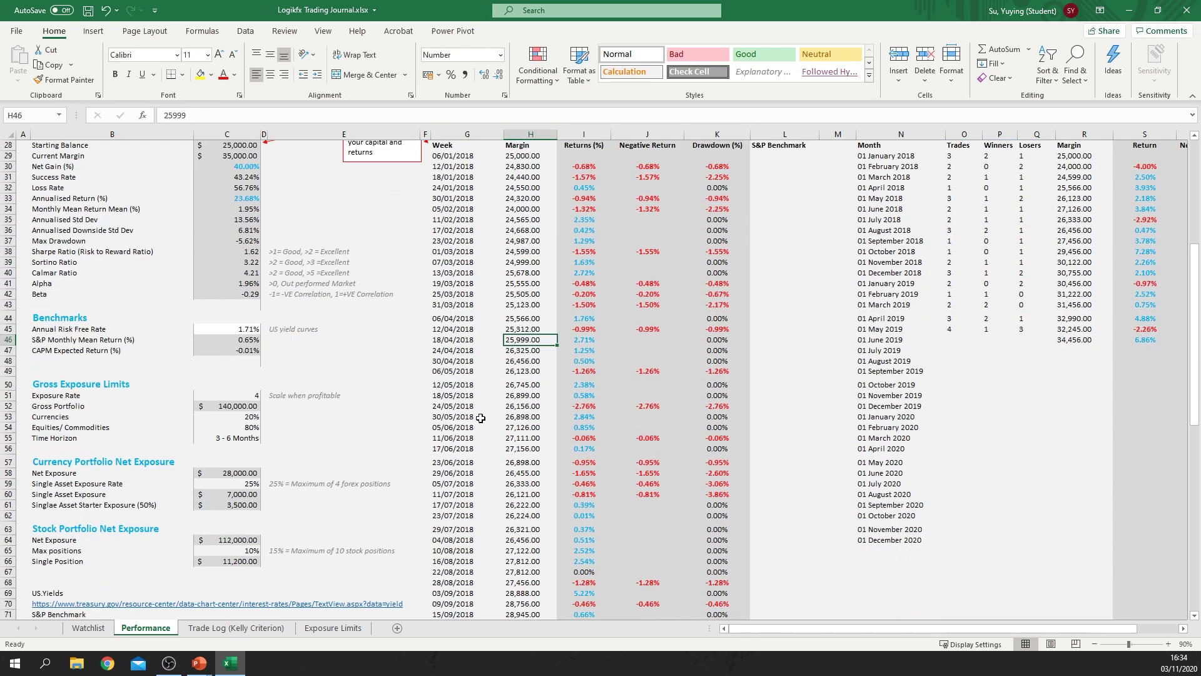
scroll(513, 450, "up", 10)
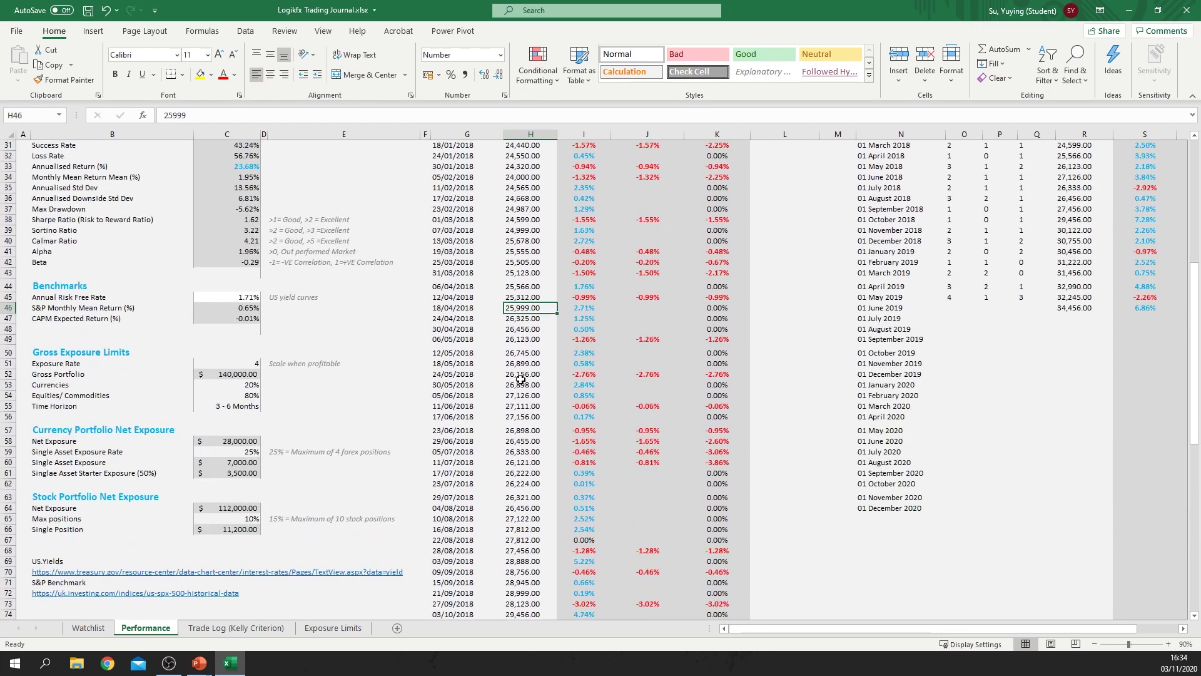
scroll(525, 450, "down", 16)
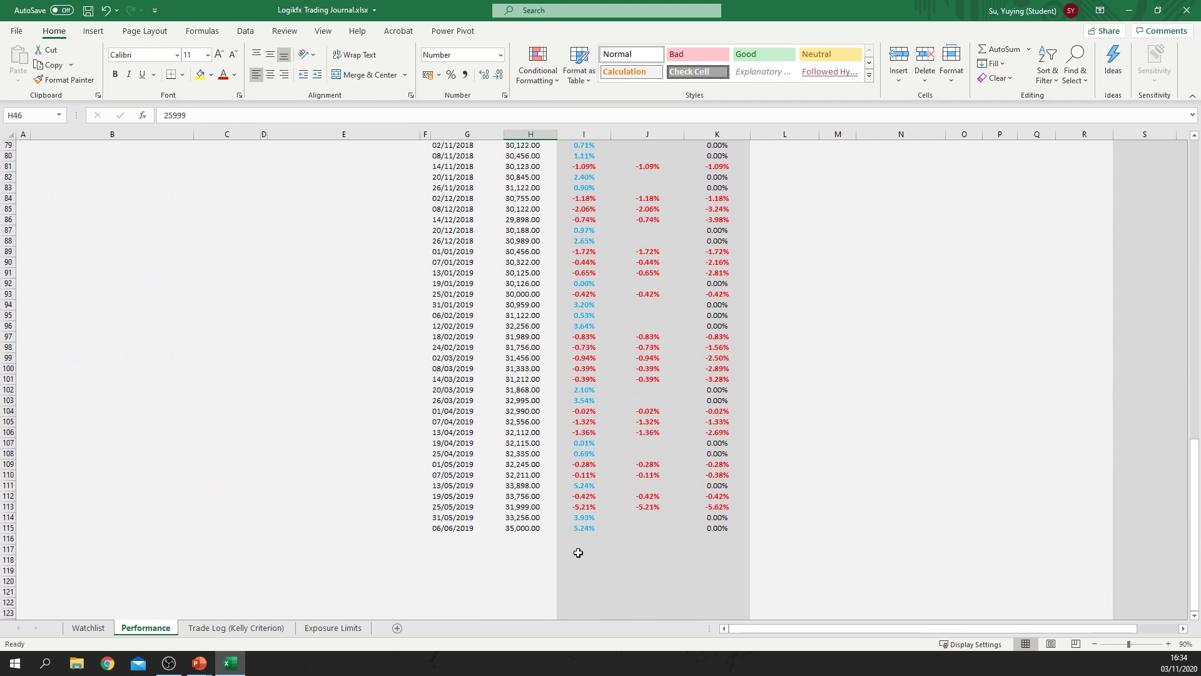
scroll(531, 538, "up", 20)
scroll(500, 518, "down", 6)
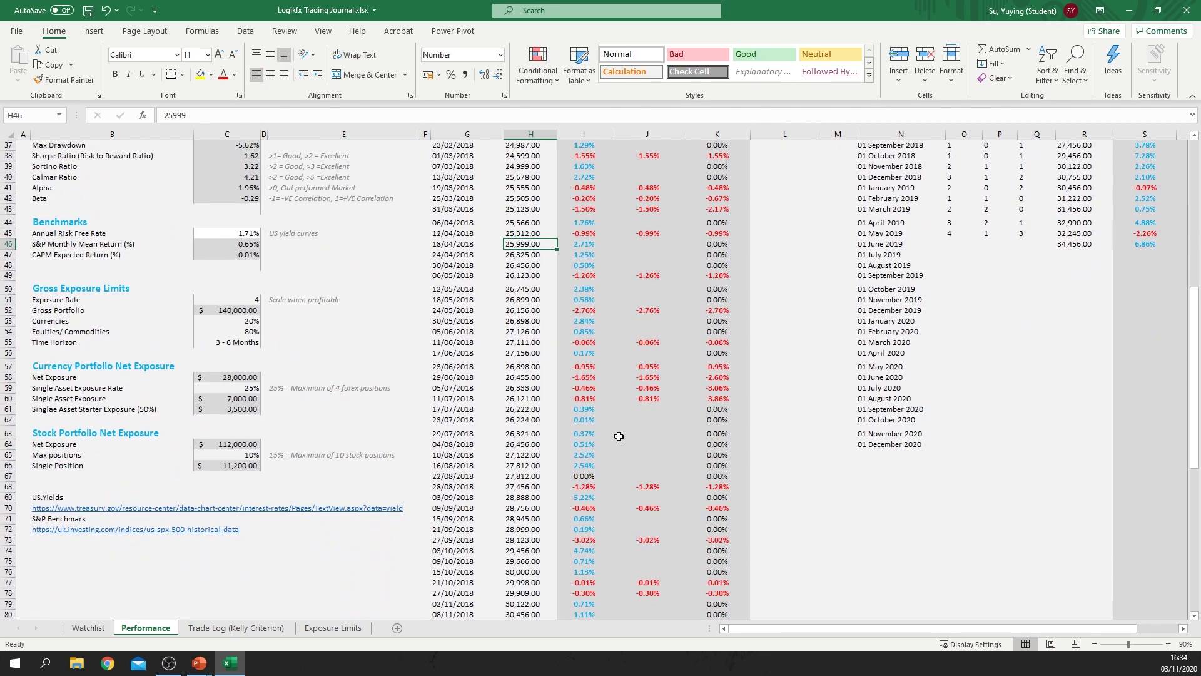
scroll(588, 450, "up", 4)
scroll(833, 446, "up", 4)
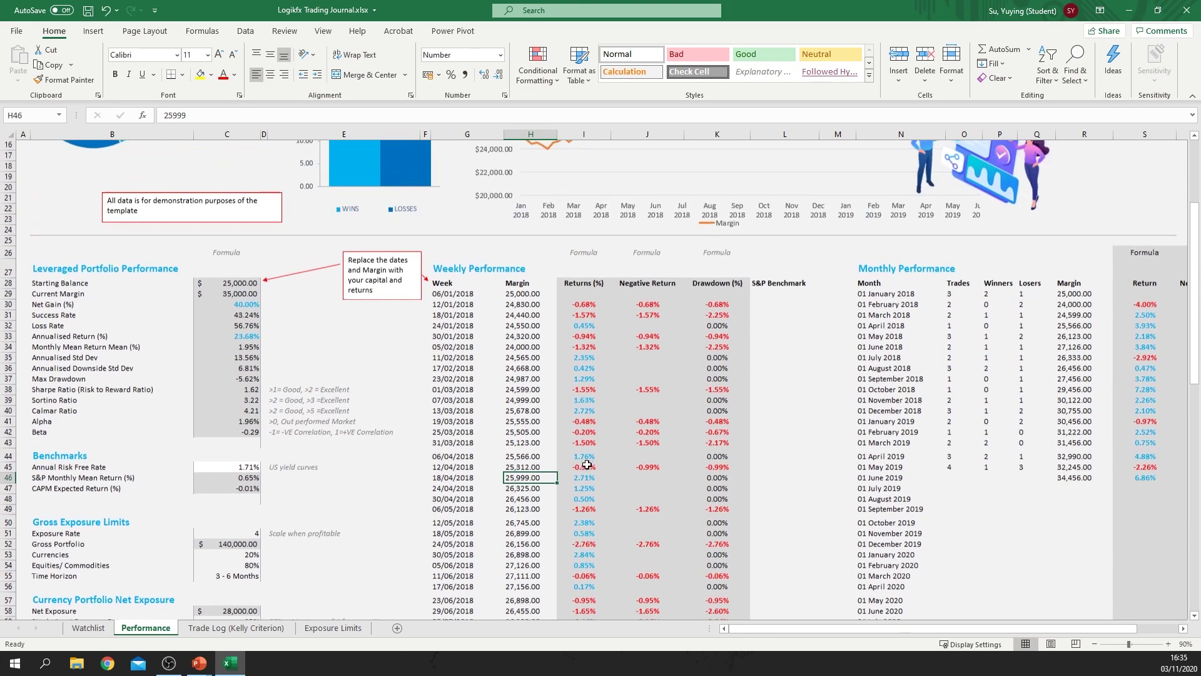
- Go over the Monthly Performance table's months and the January 2018 trades, winners, losers and margin
left_click(883, 330)
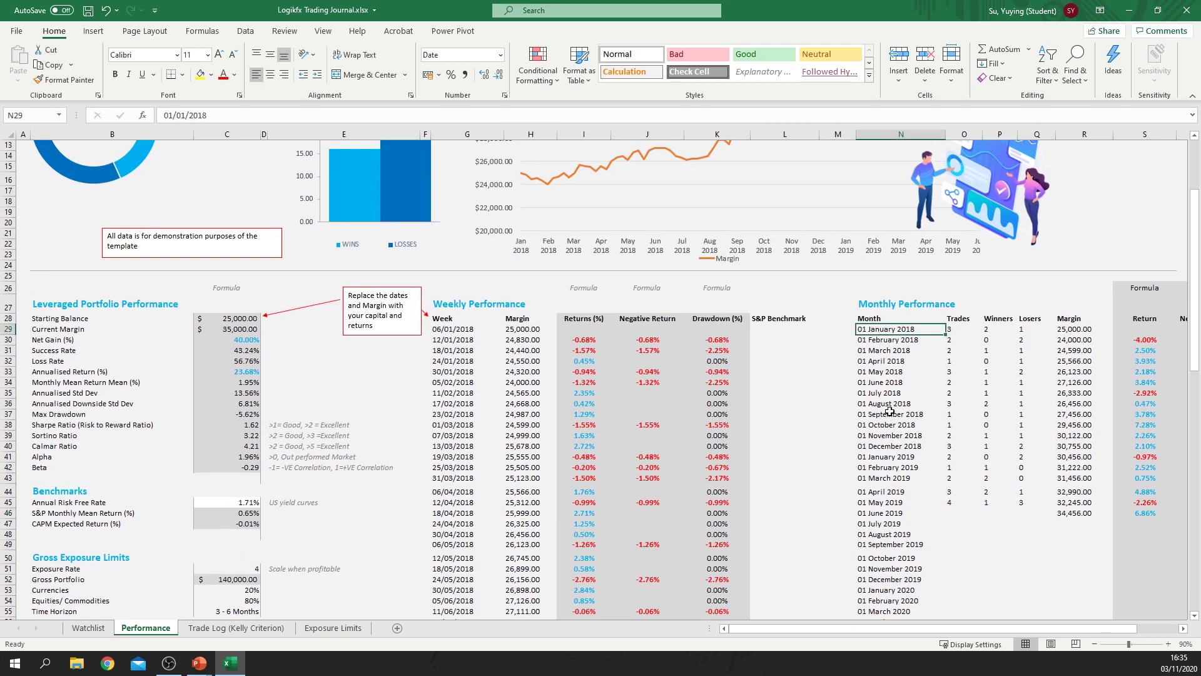
left_click(888, 351)
left_click(895, 369)
left_click(904, 328)
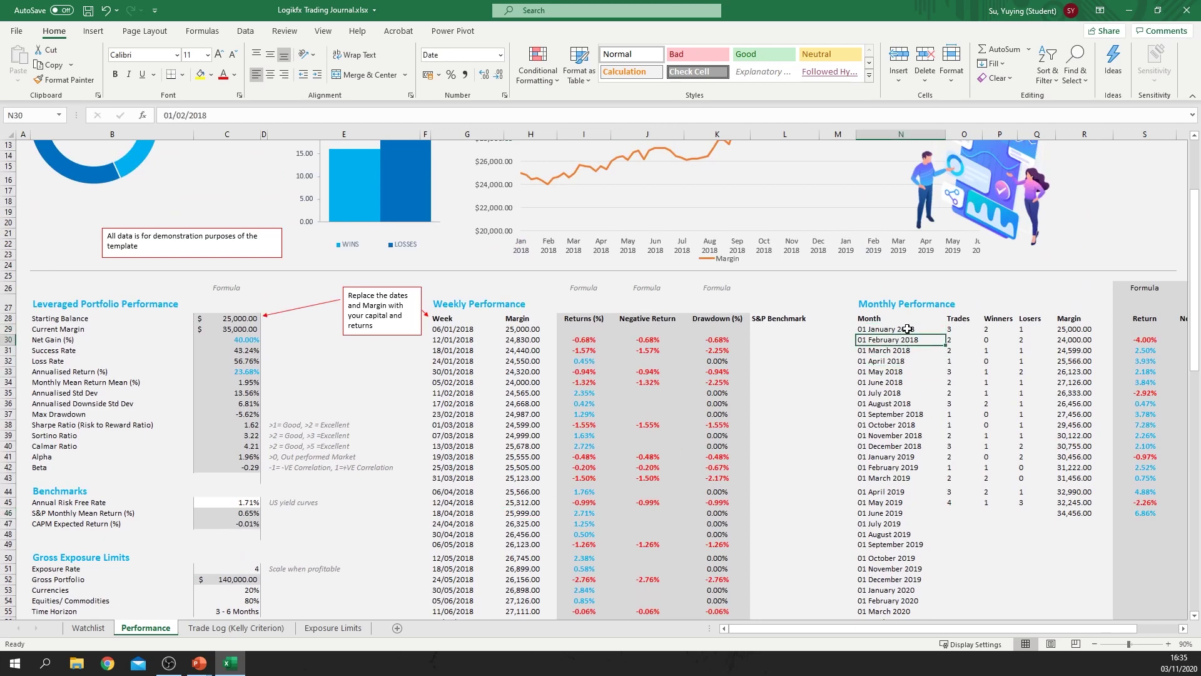
left_click(954, 329)
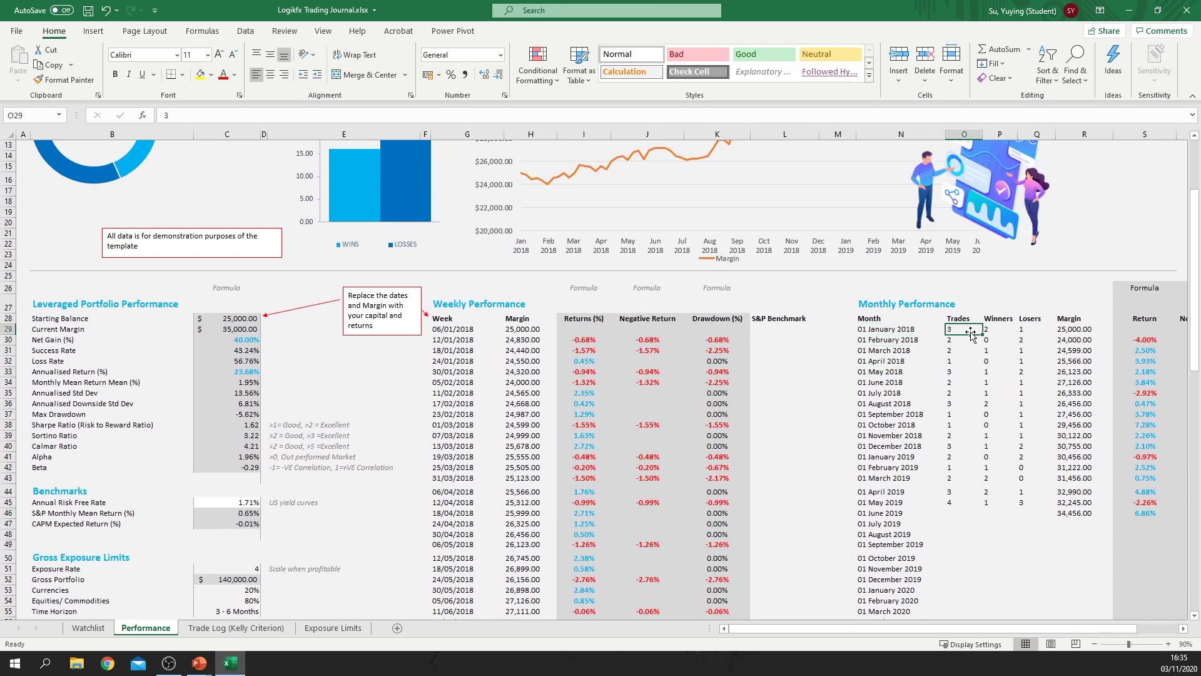
left_click(993, 331)
left_click(1026, 329)
left_click(1083, 329)
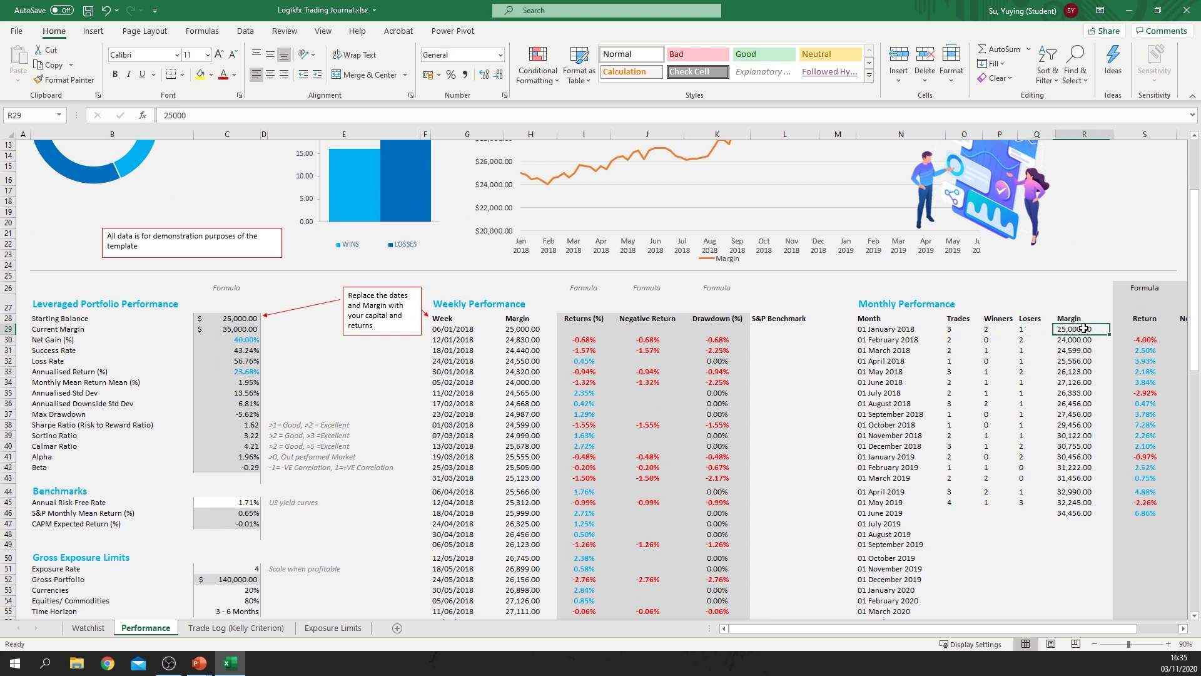
- Compare the opening weekly margin with the January 2018 monthly margin, and check February's margin and trades
left_click(519, 327)
left_click(1072, 328)
left_click(1077, 342)
left_click(954, 340)
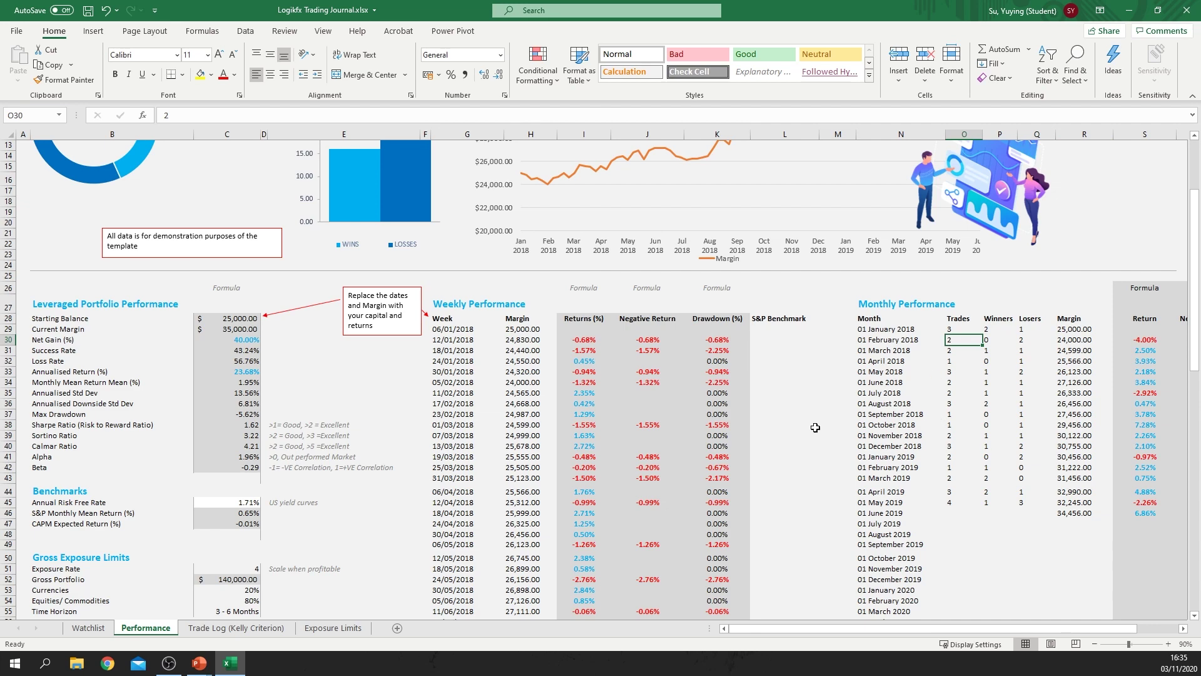
- Examine the Sharpe, Sortino and Calmar ratios with their notes on good and excellent thresholds
scroll(478, 319, "down", 5)
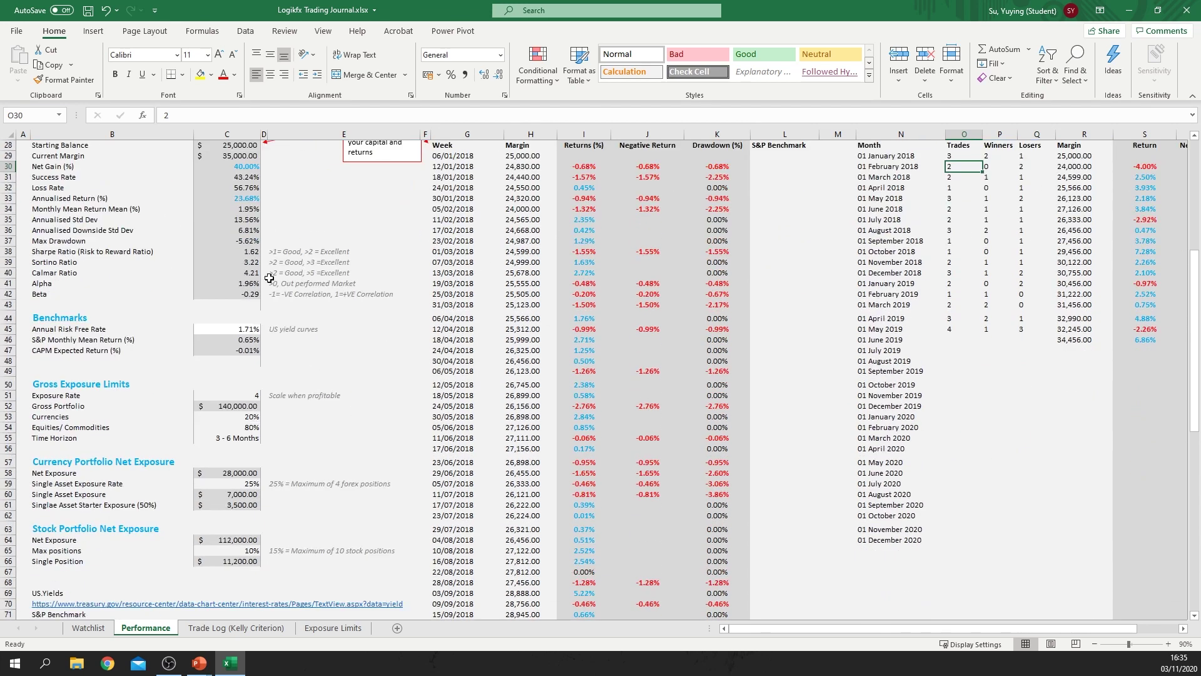
scroll(311, 294, "up", 2)
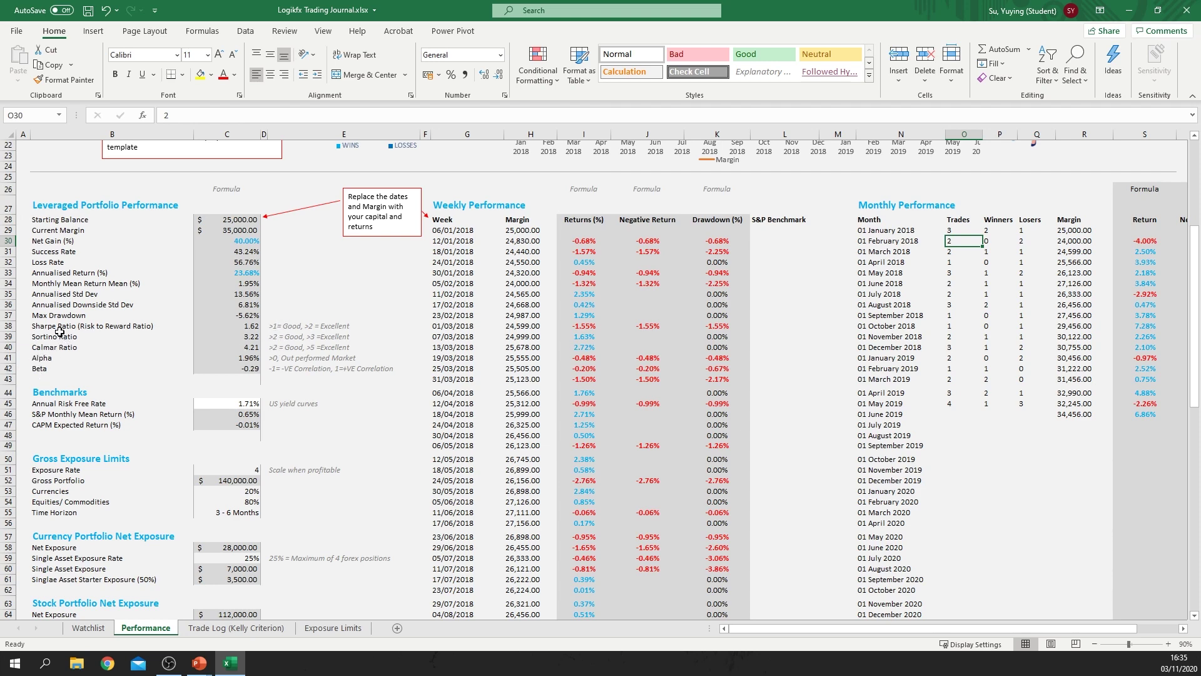
mouse_move(305, 326)
left_mouse_down()
mouse_move(311, 369)
mouse_move(316, 344)
mouse_move(322, 371)
mouse_move(310, 324)
mouse_move(296, 326)
left_mouse_up()
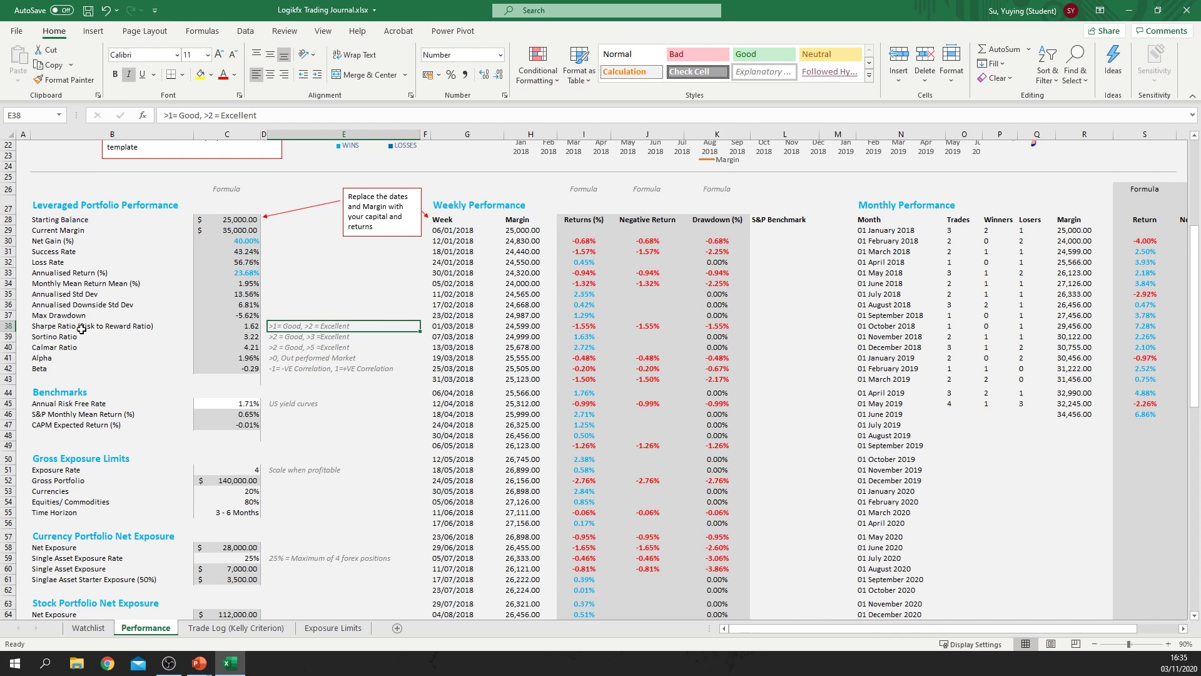
left_click(314, 338)
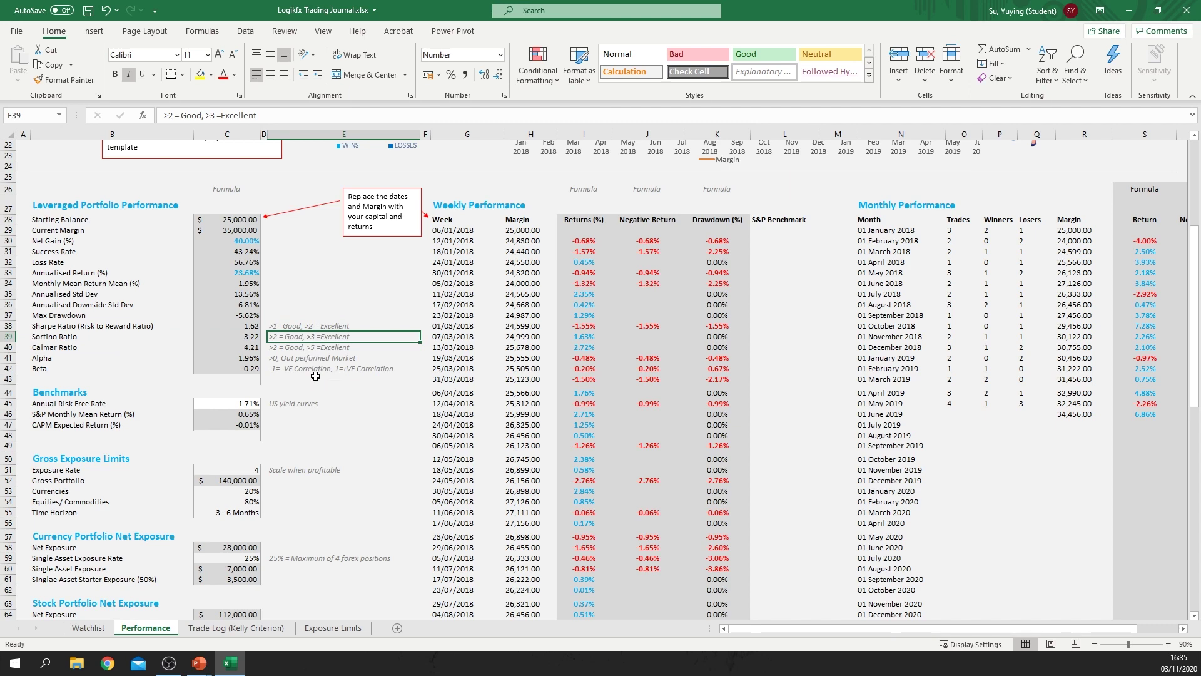
left_click(324, 347)
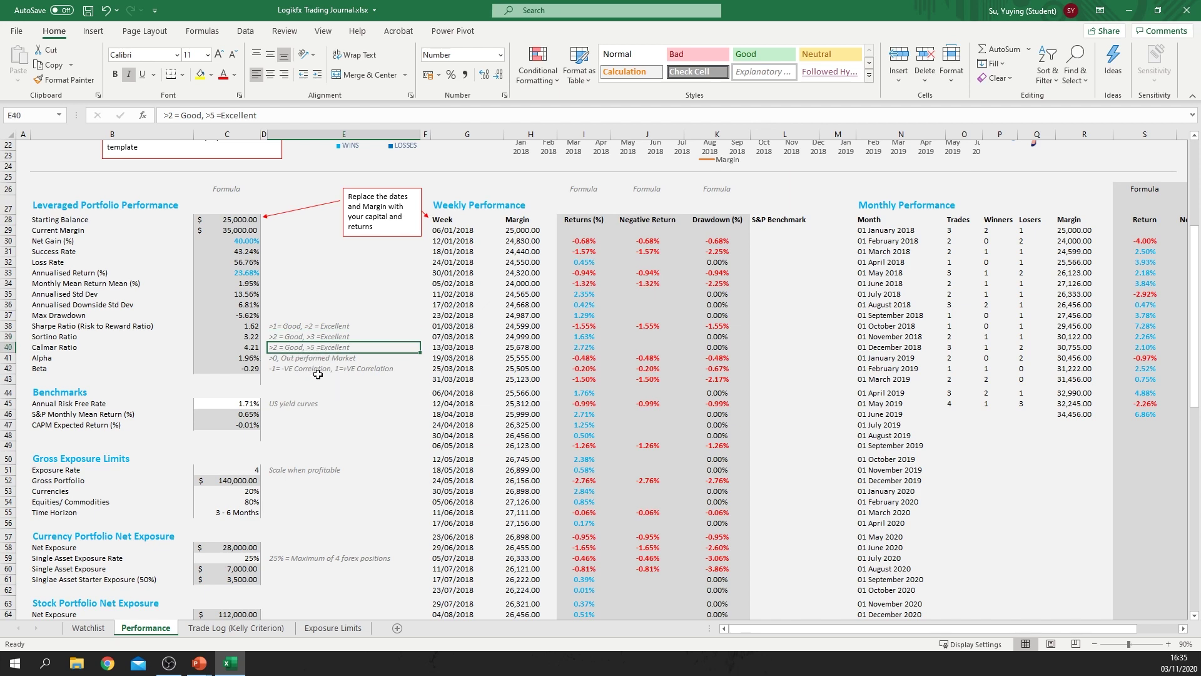
- Examine the Alpha and Beta figures together with their market outperformance and correlation notes
left_click_drag(46, 365, 250, 359)
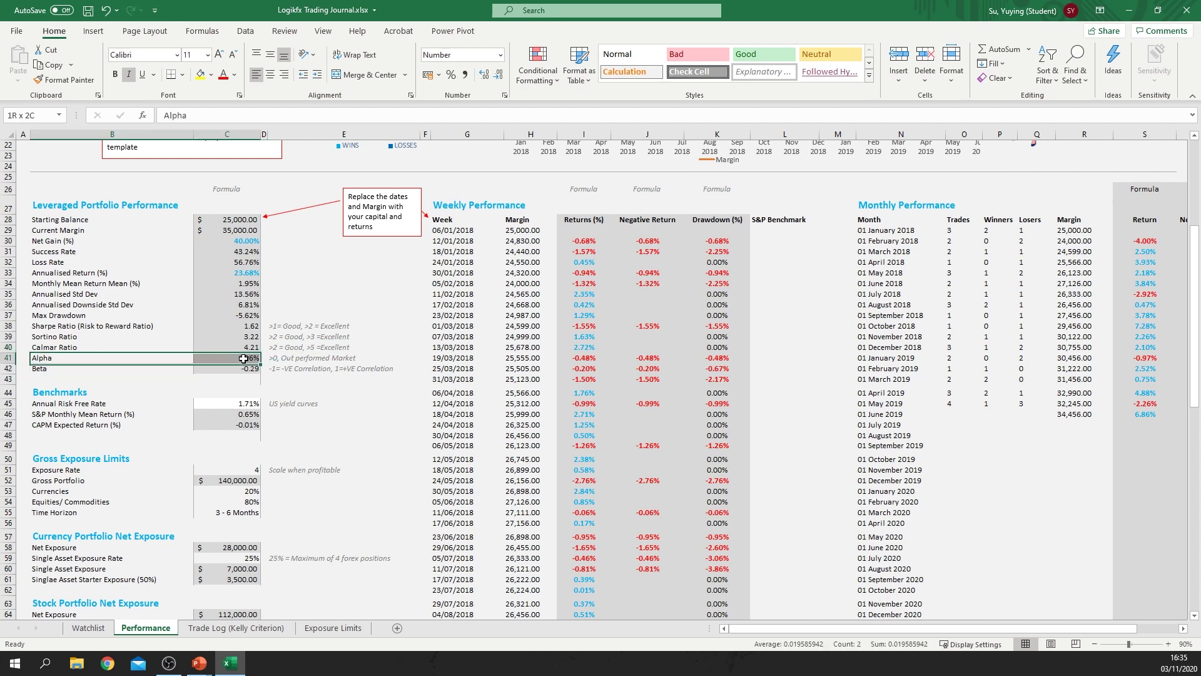
left_click(306, 360)
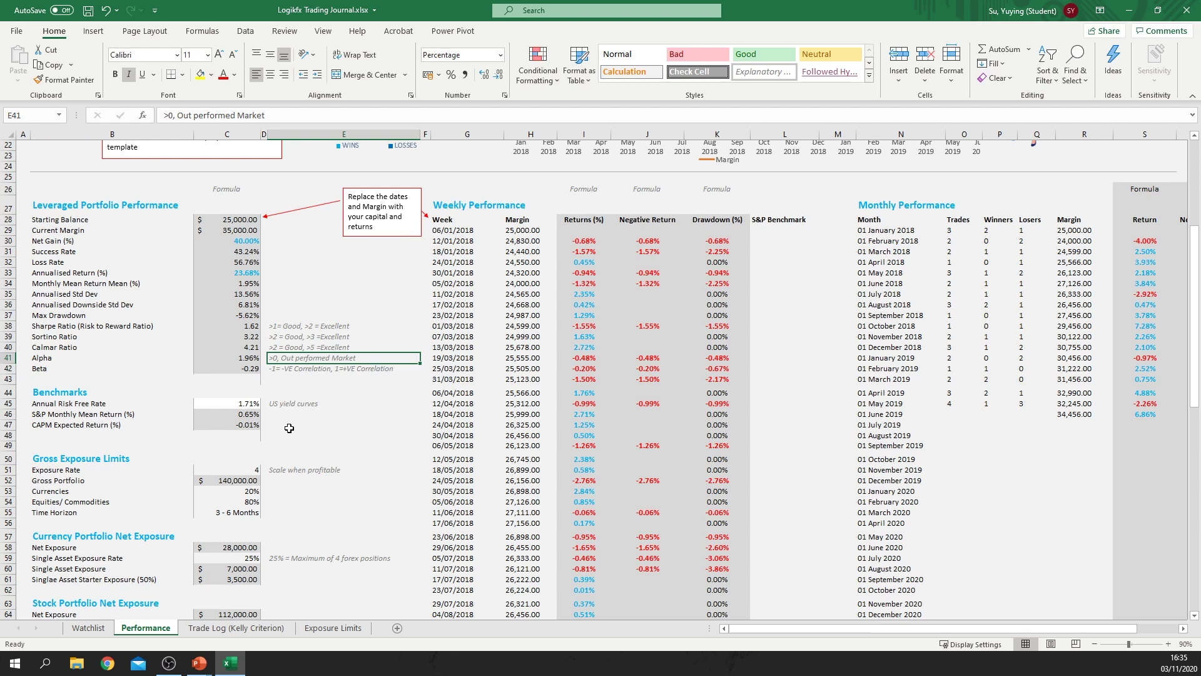
left_click(269, 370)
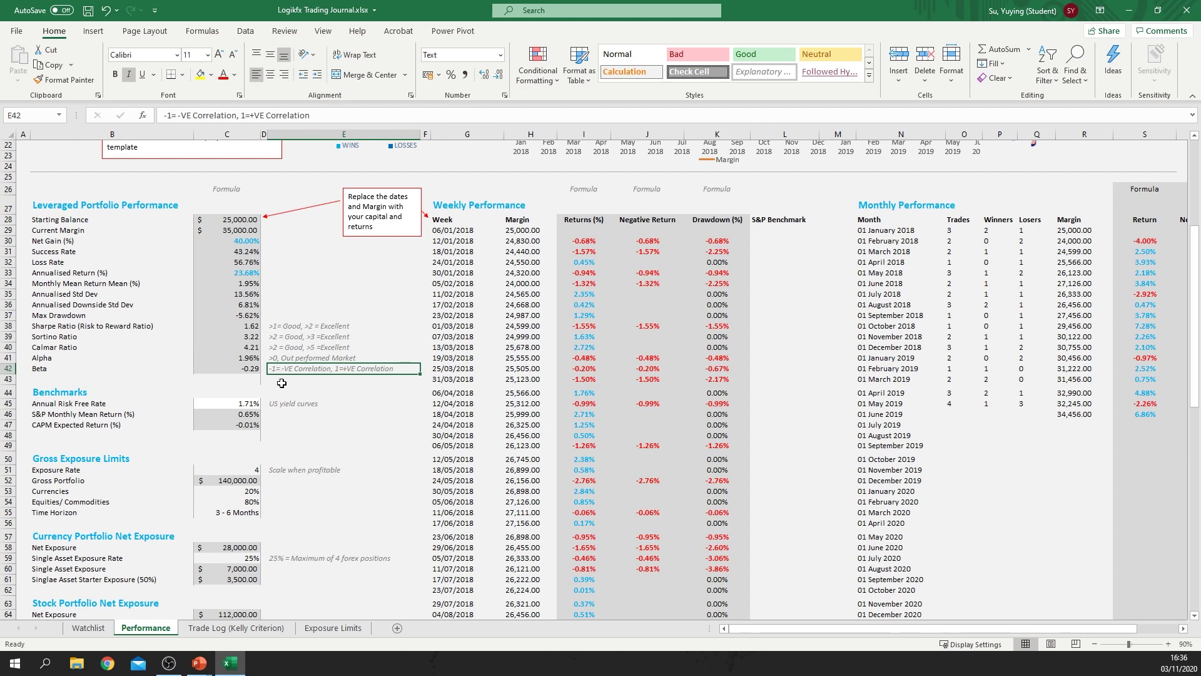
- Examine the Annual Risk Free Rate in the Benchmarks section together with its US yield curves note
scroll(272, 479, "down", 2)
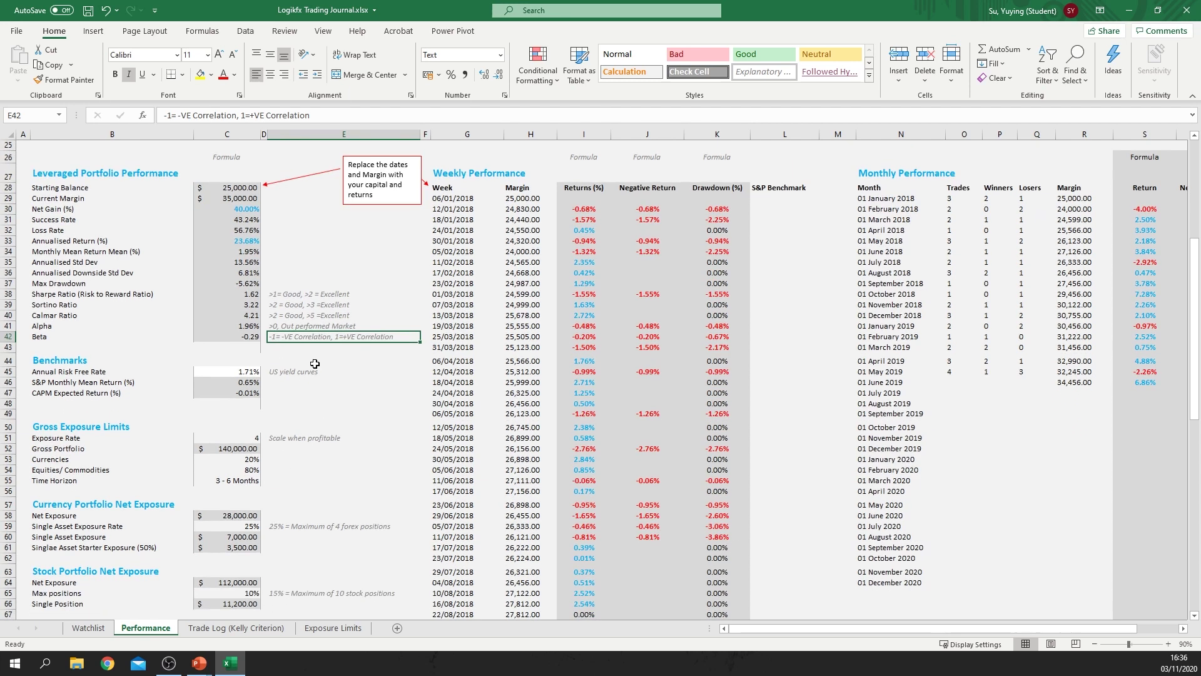
scroll(228, 408, "down", 3)
scroll(225, 432, "up", 3)
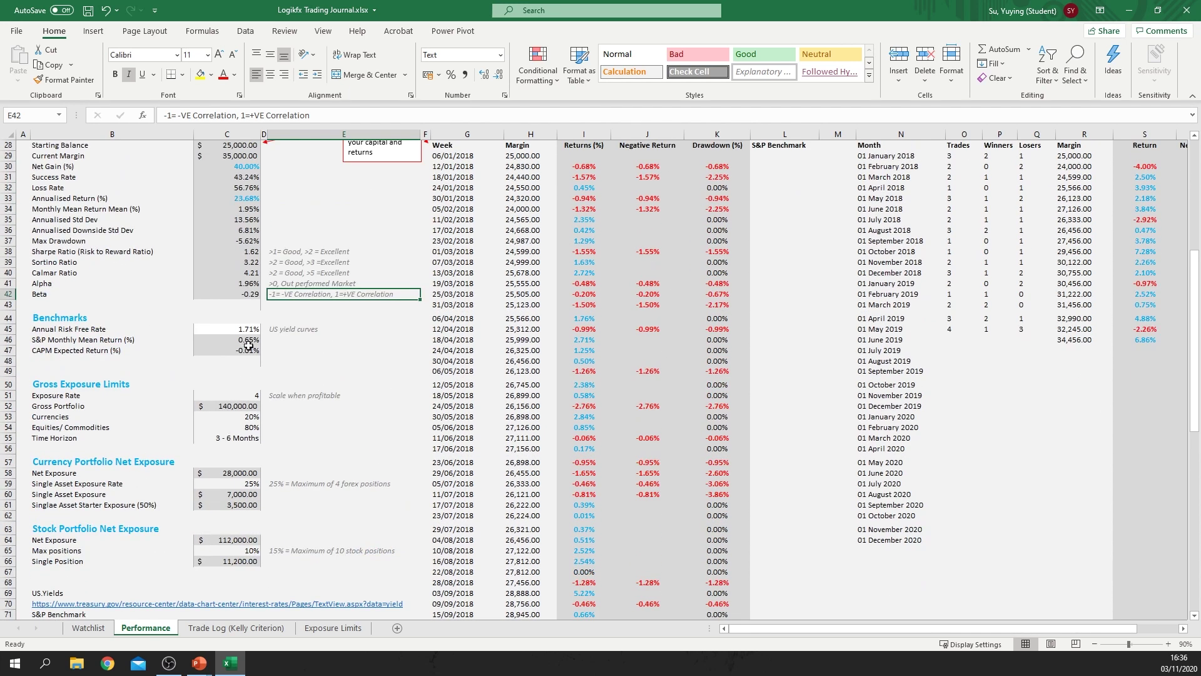
left_click(241, 331)
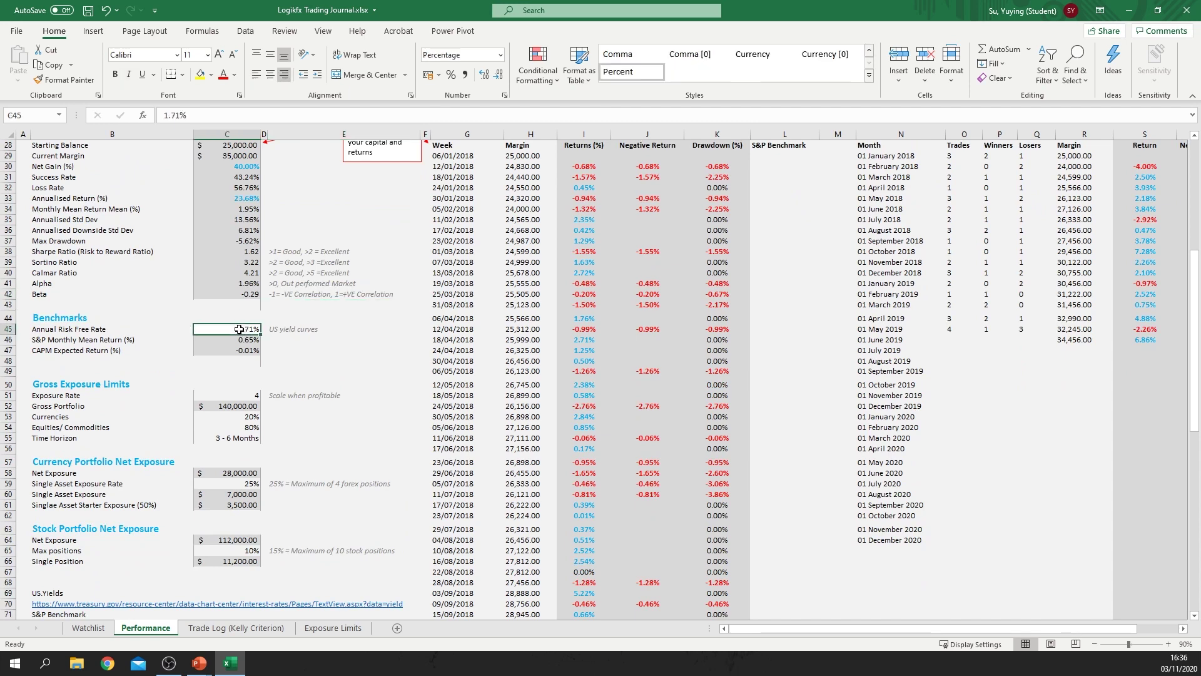
left_click(306, 333)
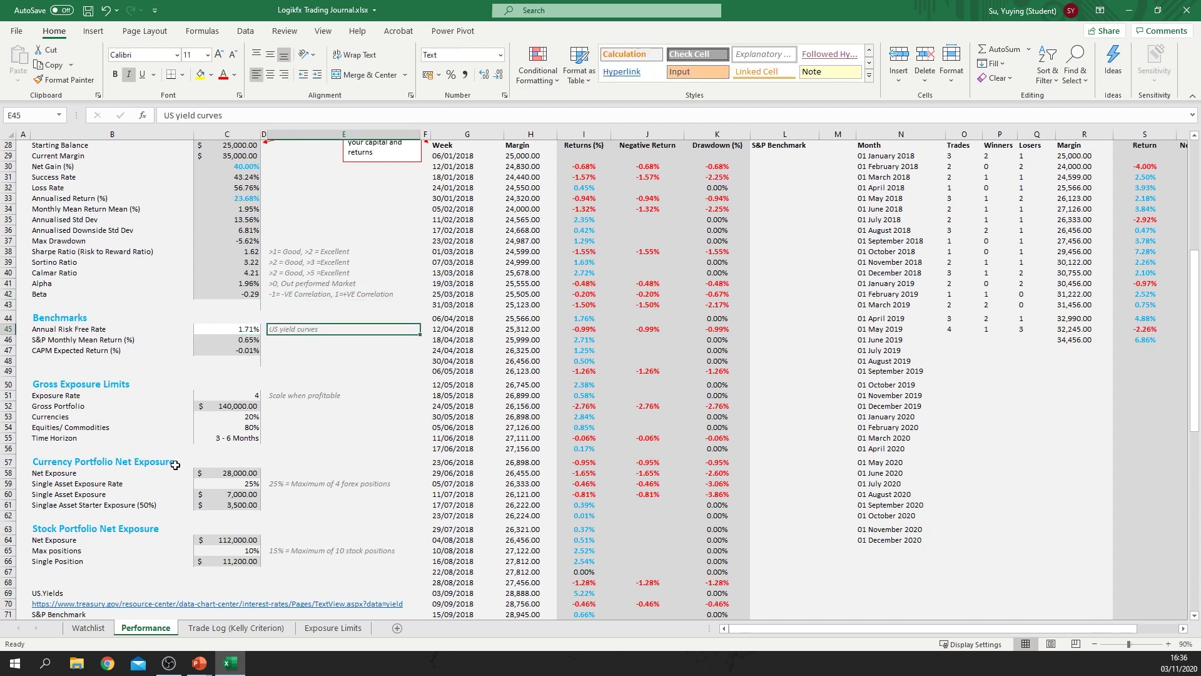
- Highlight the exposure block from Gross Exposure Limits through the Stock Portfolio Net Exposure section
scroll(236, 457, "down", 1)
mouse_move(121, 344)
left_mouse_down()
mouse_move(102, 351)
mouse_move(314, 545)
left_mouse_up()
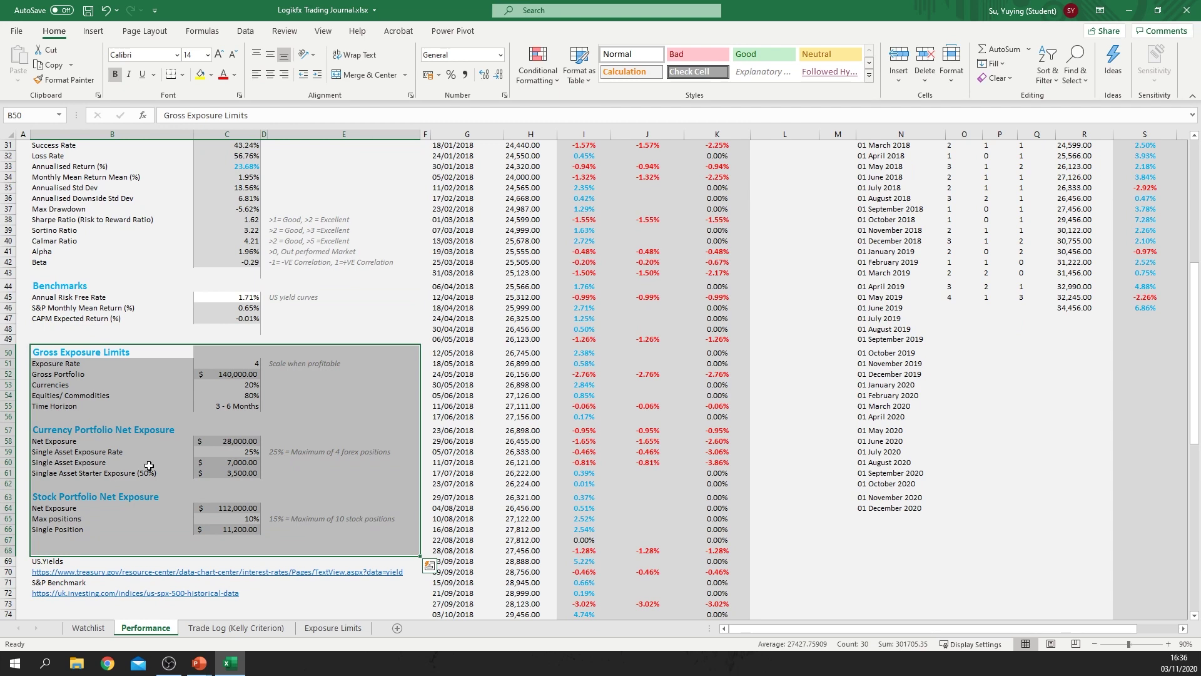
scroll(188, 449, "up", 1)
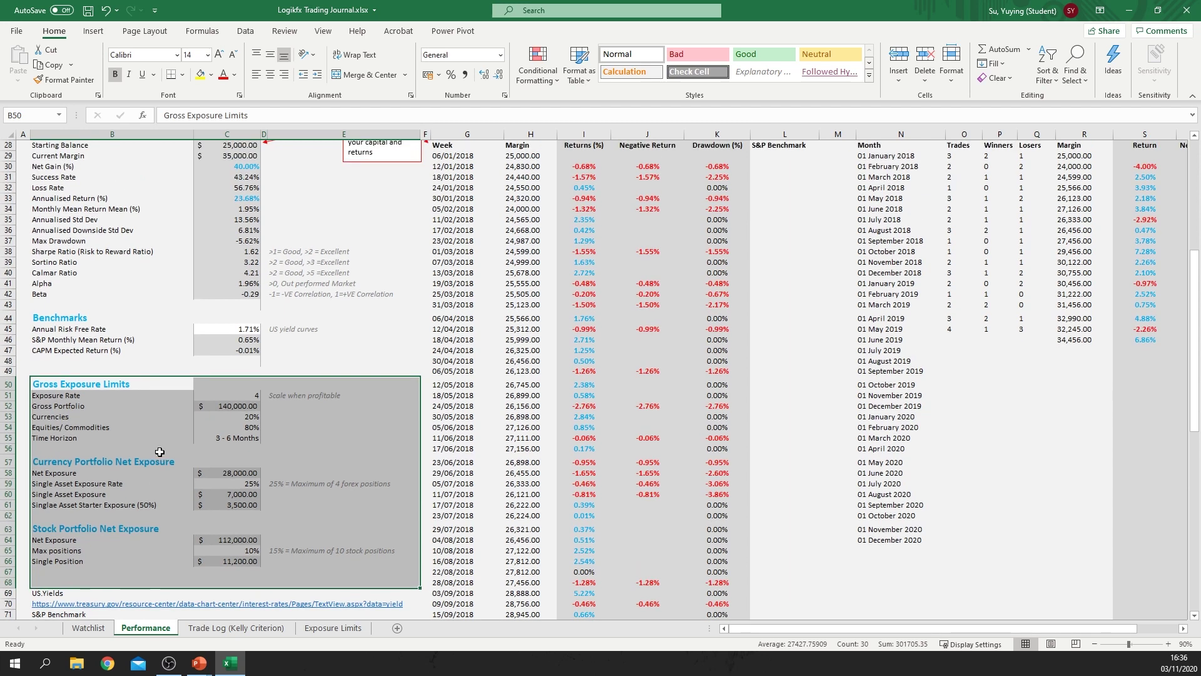
- Relate the risk-free rate to the Monthly Performance table's S&P Benchmark returns from February 2018 to June 2019
left_click(229, 332)
scroll(229, 333, "up", 5)
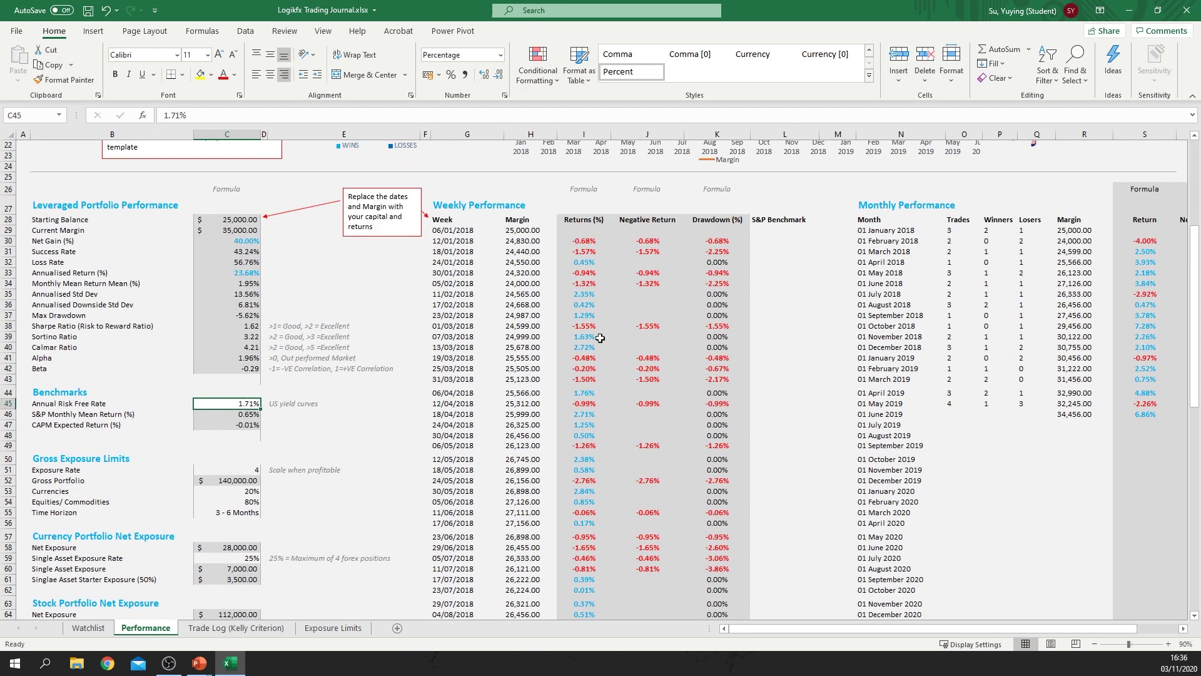
mouse_move(899, 630)
left_mouse_down()
mouse_move(1041, 624)
mouse_move(857, 614)
mouse_move(899, 613)
left_mouse_up()
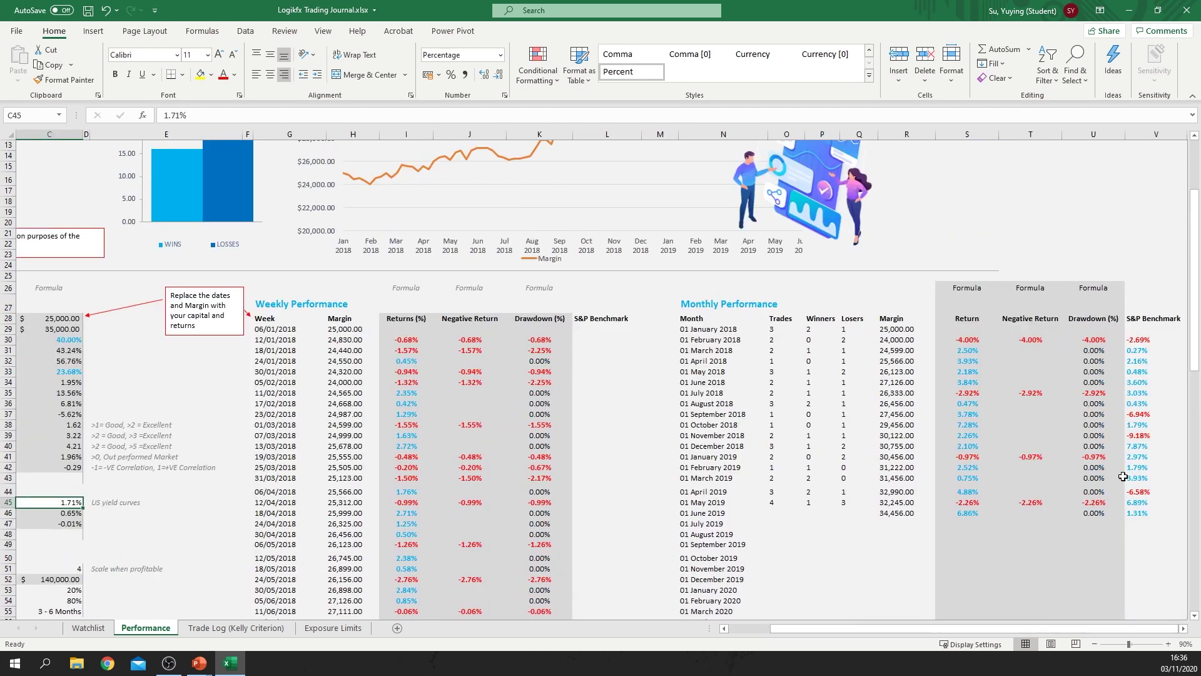
left_click_drag(1148, 342, 1156, 528)
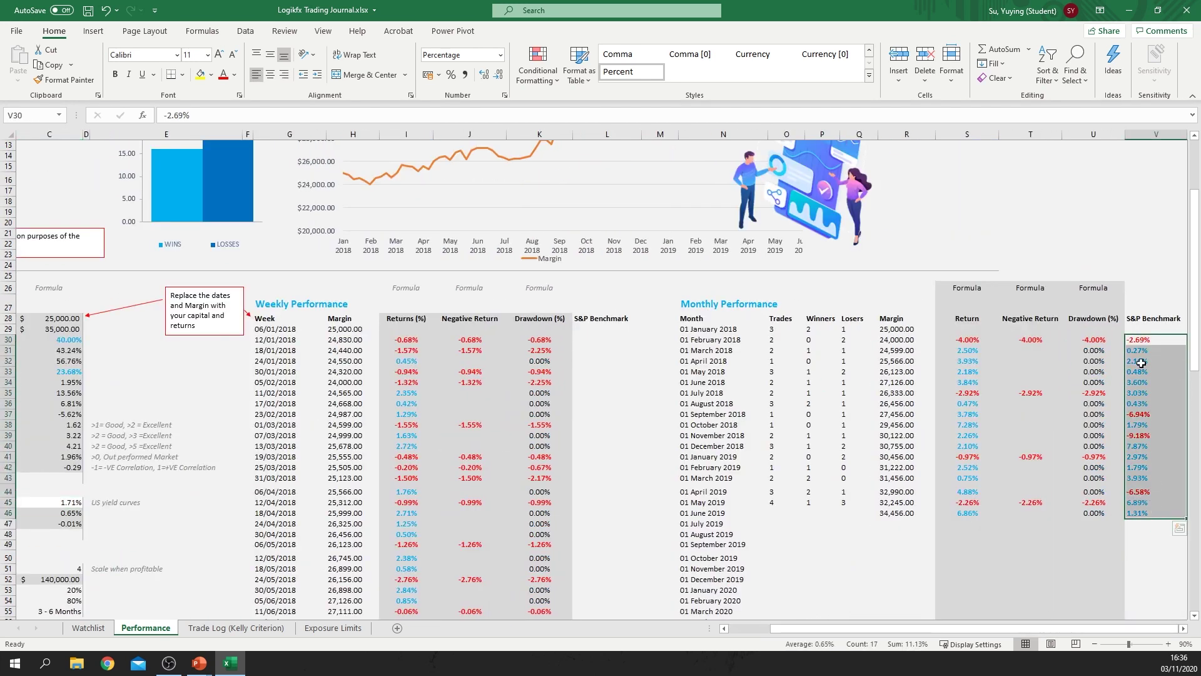
left_click_drag(1144, 339, 1171, 514)
left_click(1146, 359)
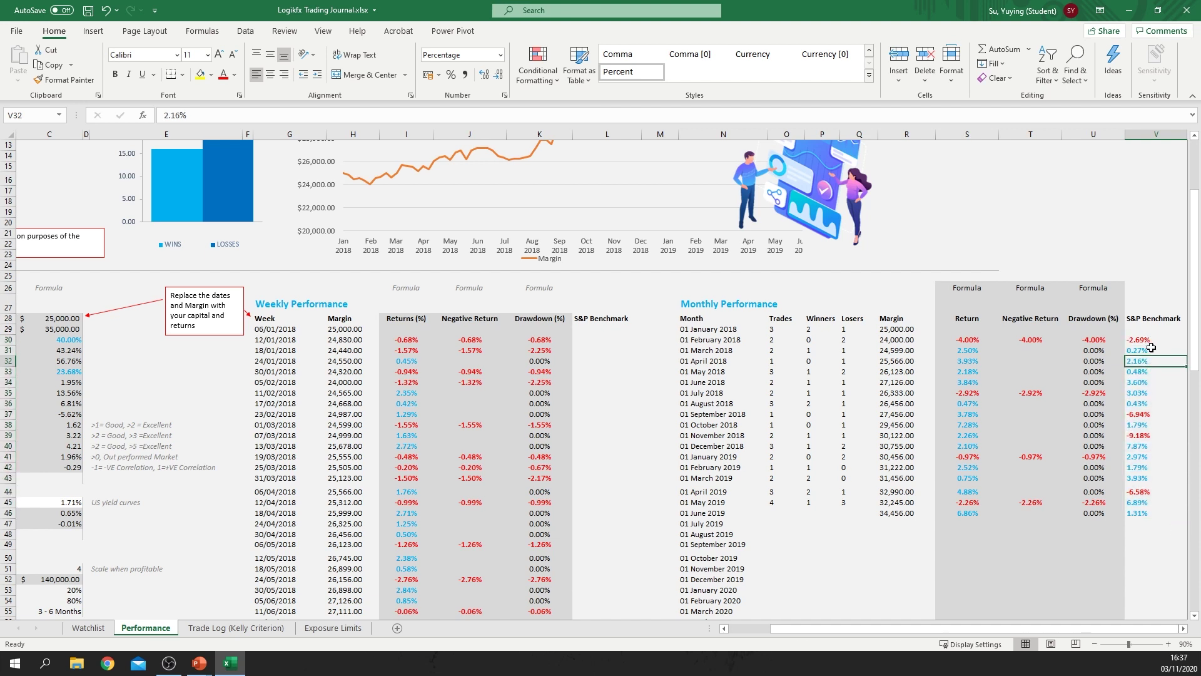
left_click_drag(1146, 341, 1154, 526)
left_click(1157, 526)
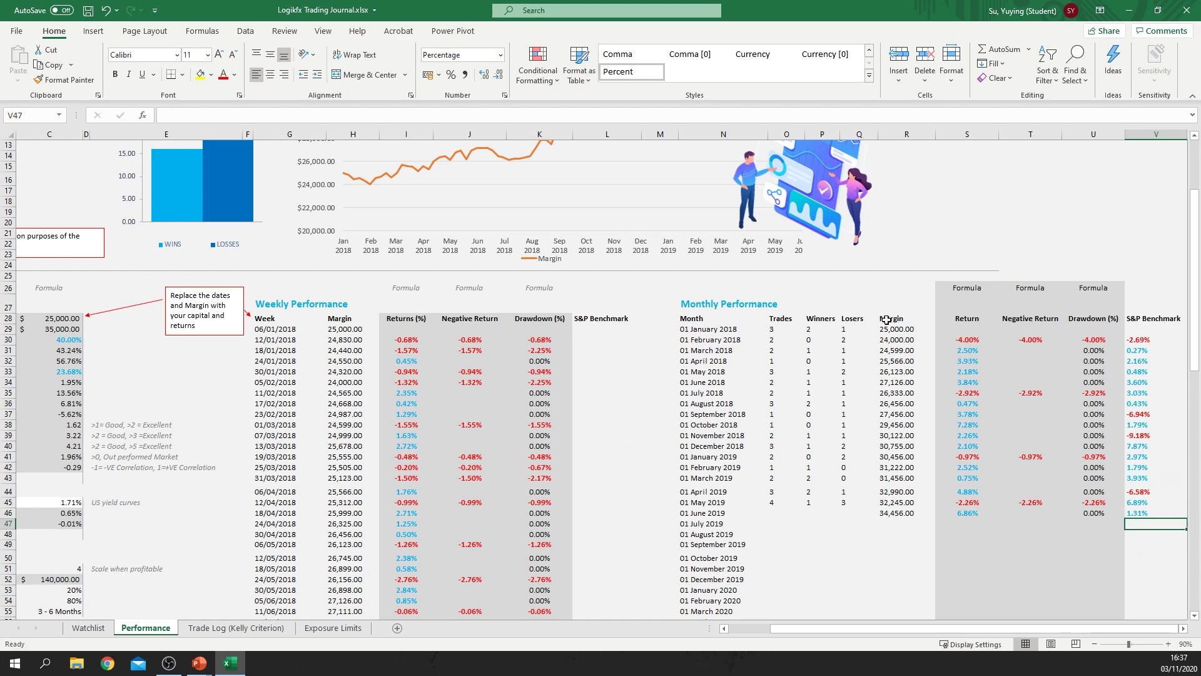
- Inspect the Sortino, Alpha, Calmar and Sharpe formula cells in the Leveraged Portfolio Performance section
left_click_drag(854, 645, 811, 645)
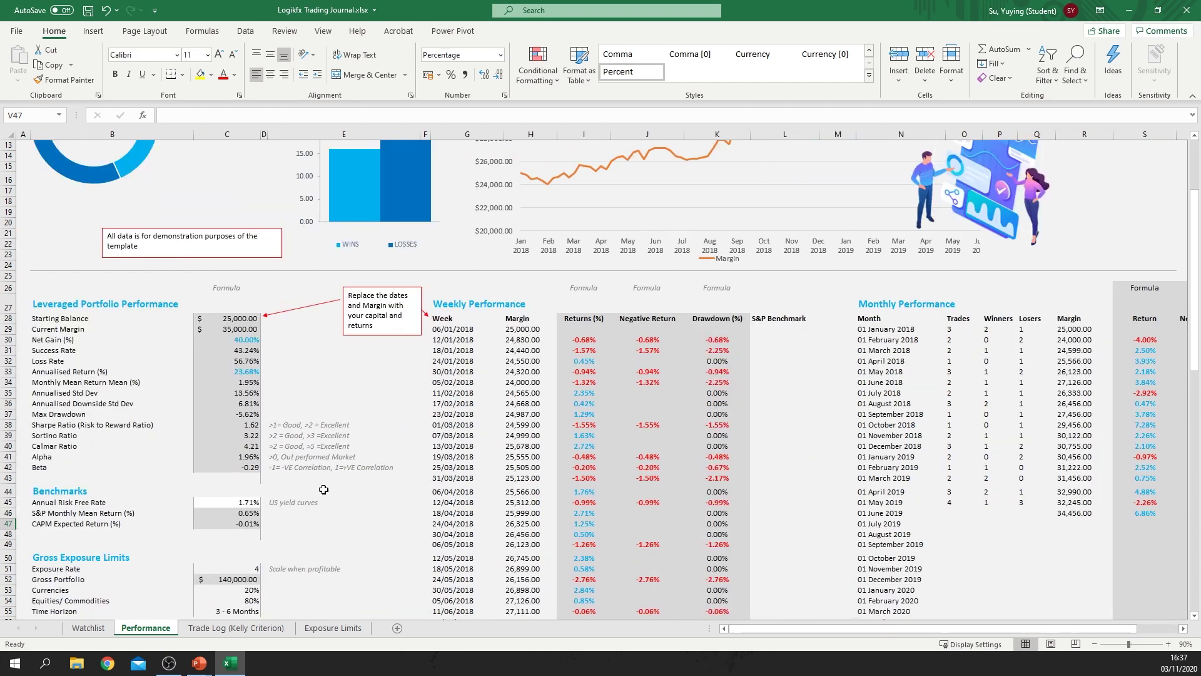
left_click(249, 435)
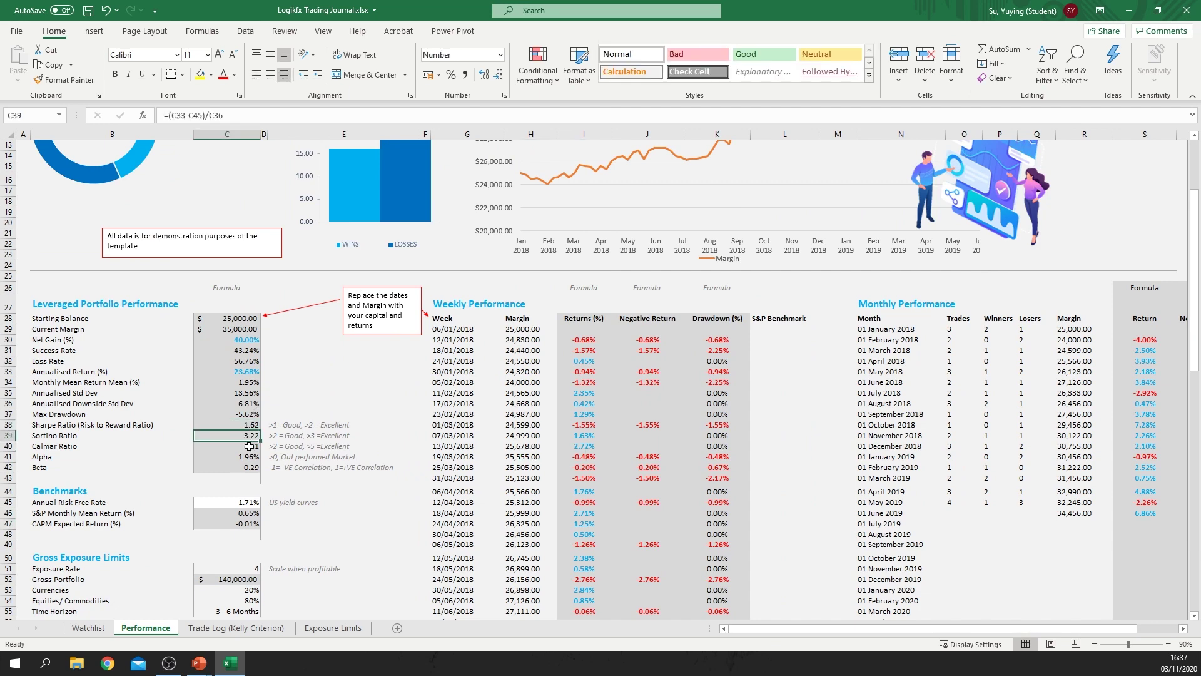
left_click(249, 457)
left_click(250, 447)
left_click(250, 425)
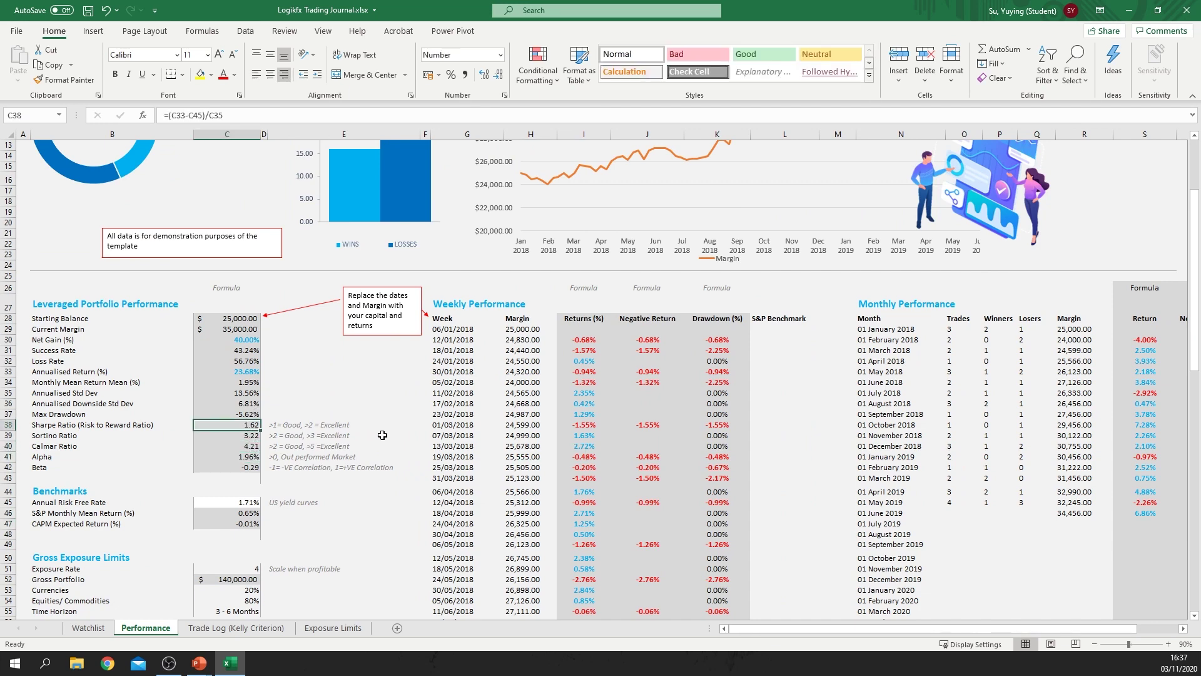
- Set the 06/01/2018 margin in the Weekly Performance table to 2,000
left_click(248, 319)
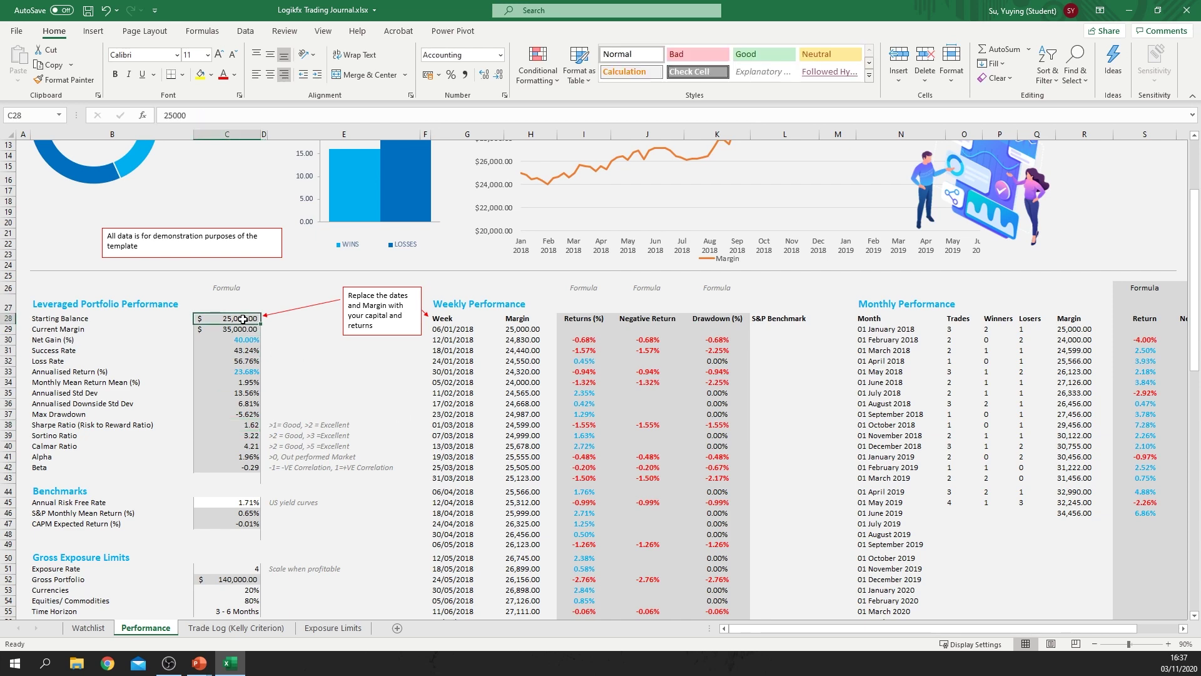
left_click(523, 329)
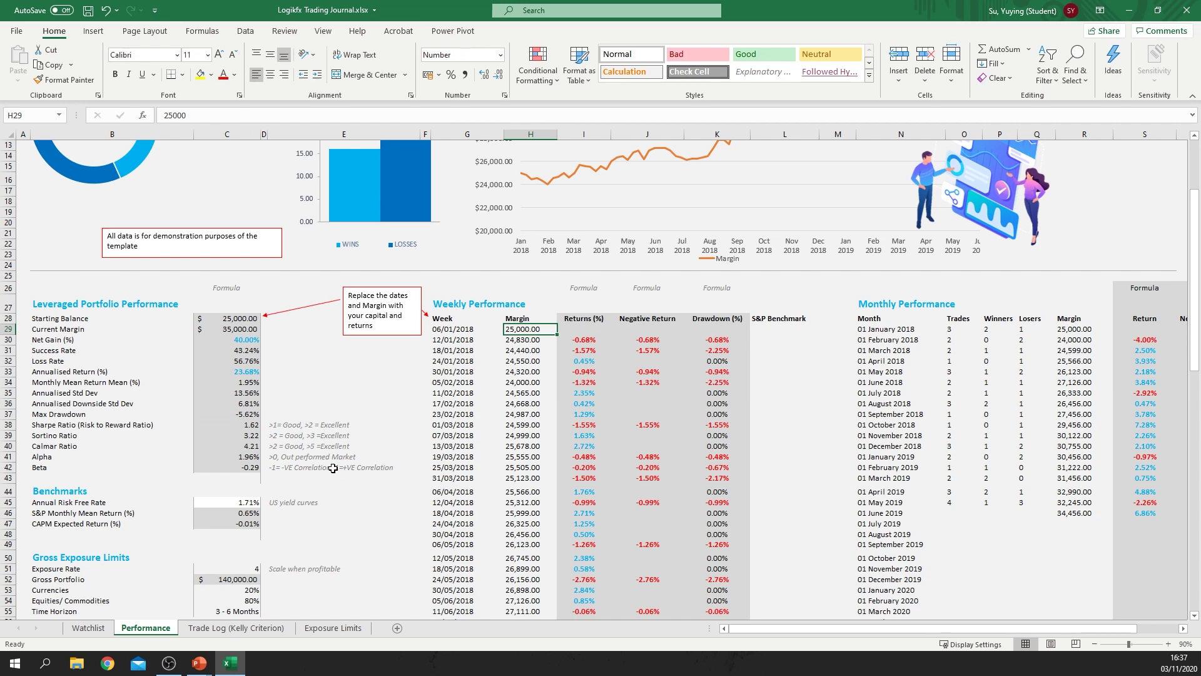
type("2,")
type("000")
key("Return")
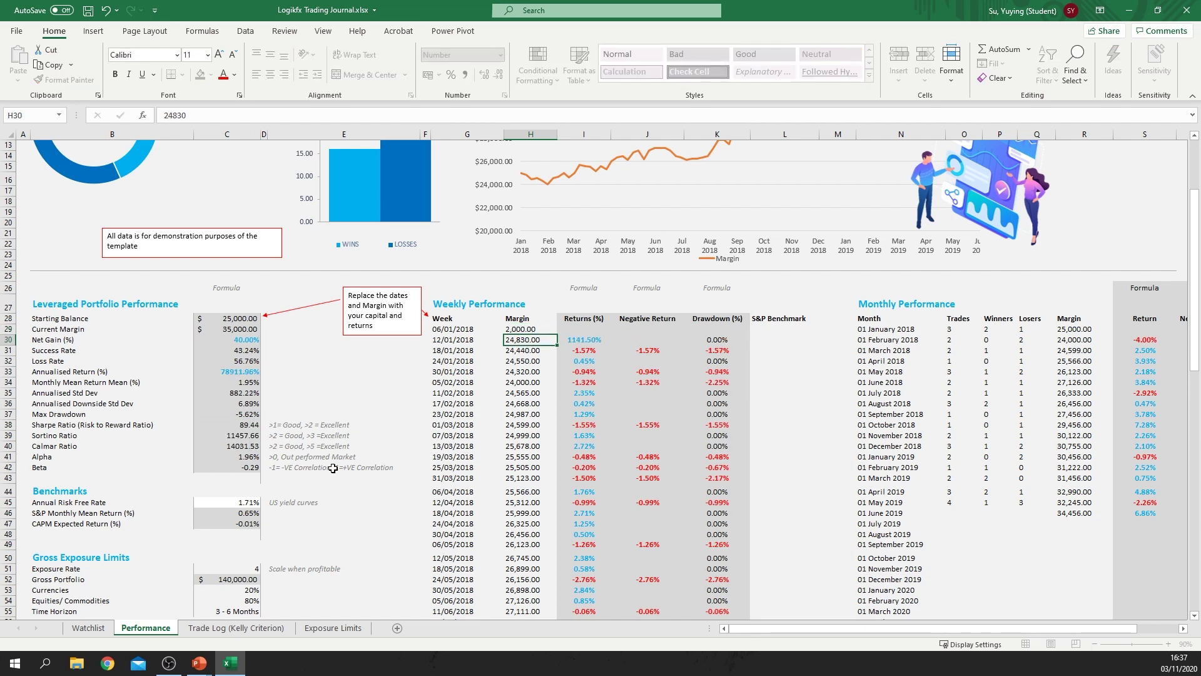
- Set the portfolio's Starting Balance to 2,000
left_click(238, 322)
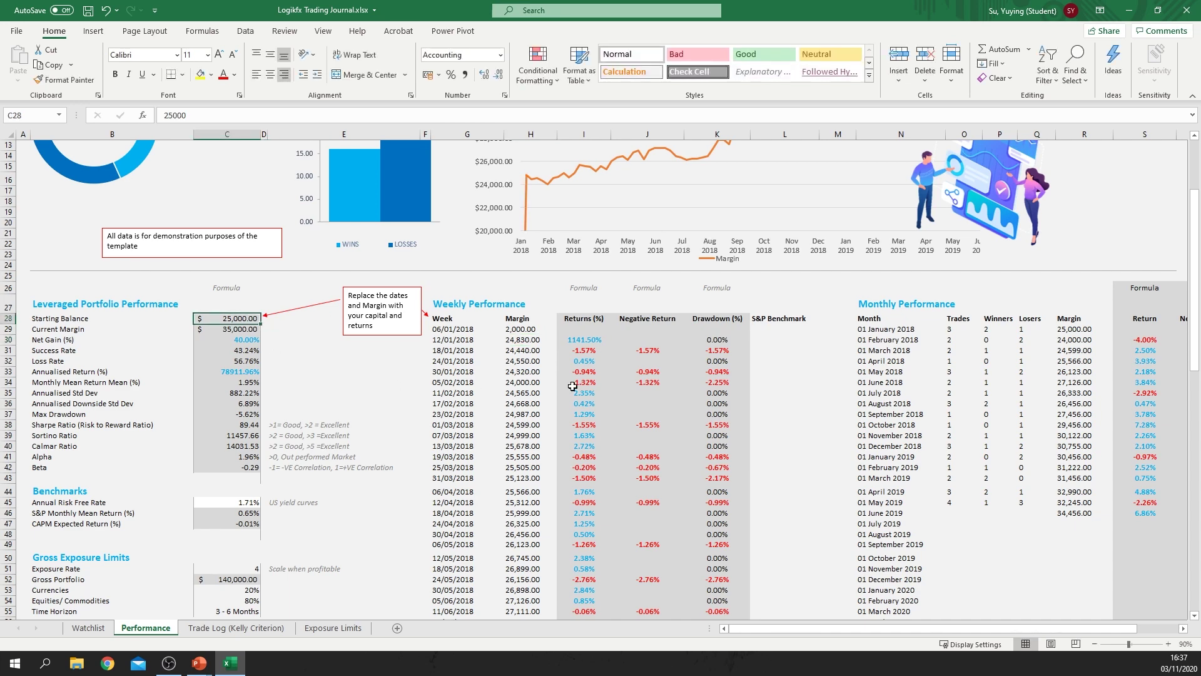
type("2,000")
key("Return")
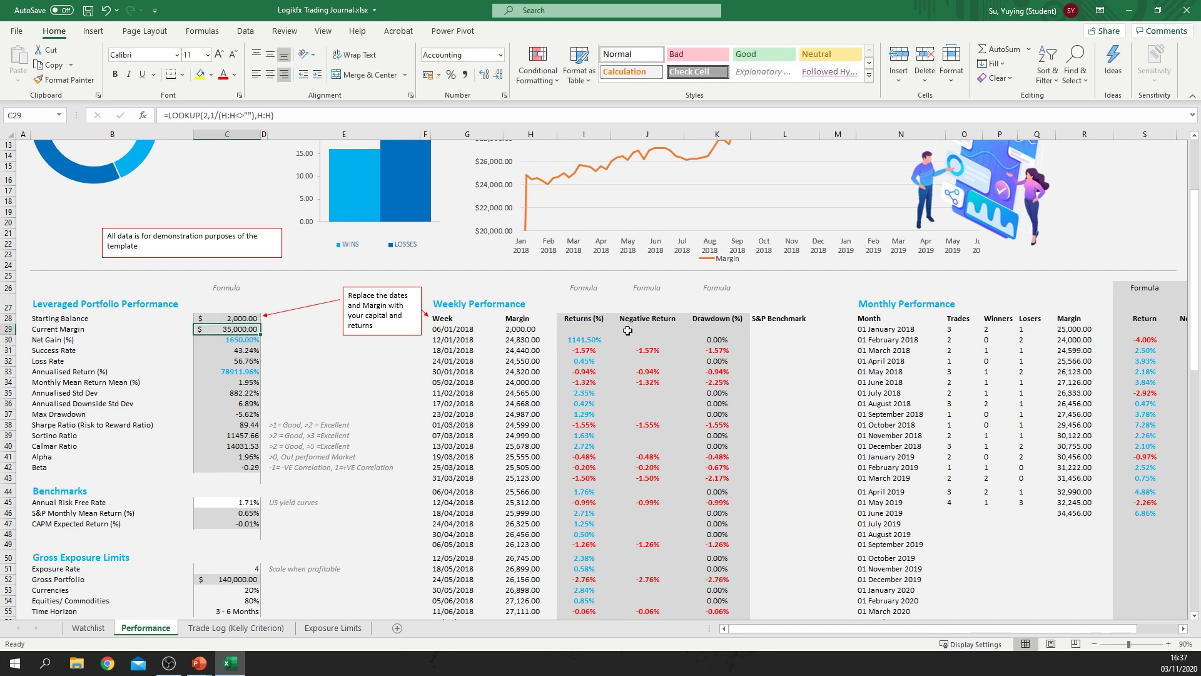
- Review the weekly dates and margins from early 2018 through the 2019 entries
scroll(627, 330, "down", 3)
left_click_drag(528, 284, 528, 379)
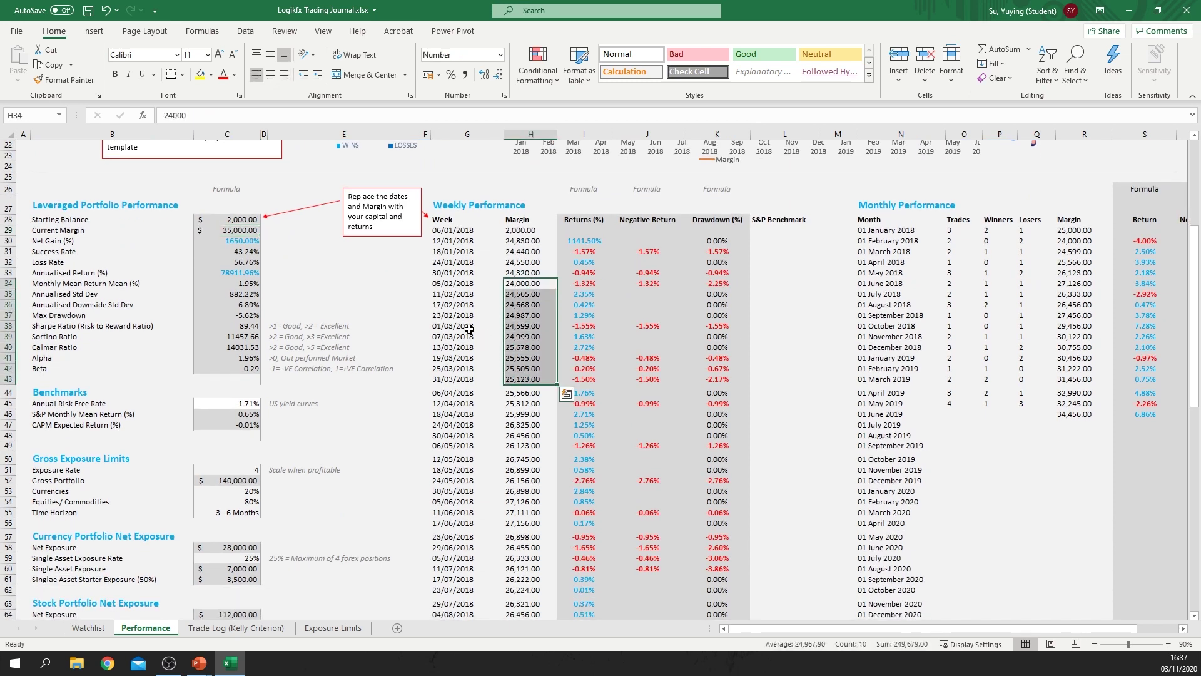
left_click(469, 329)
scroll(501, 351, "down", 3)
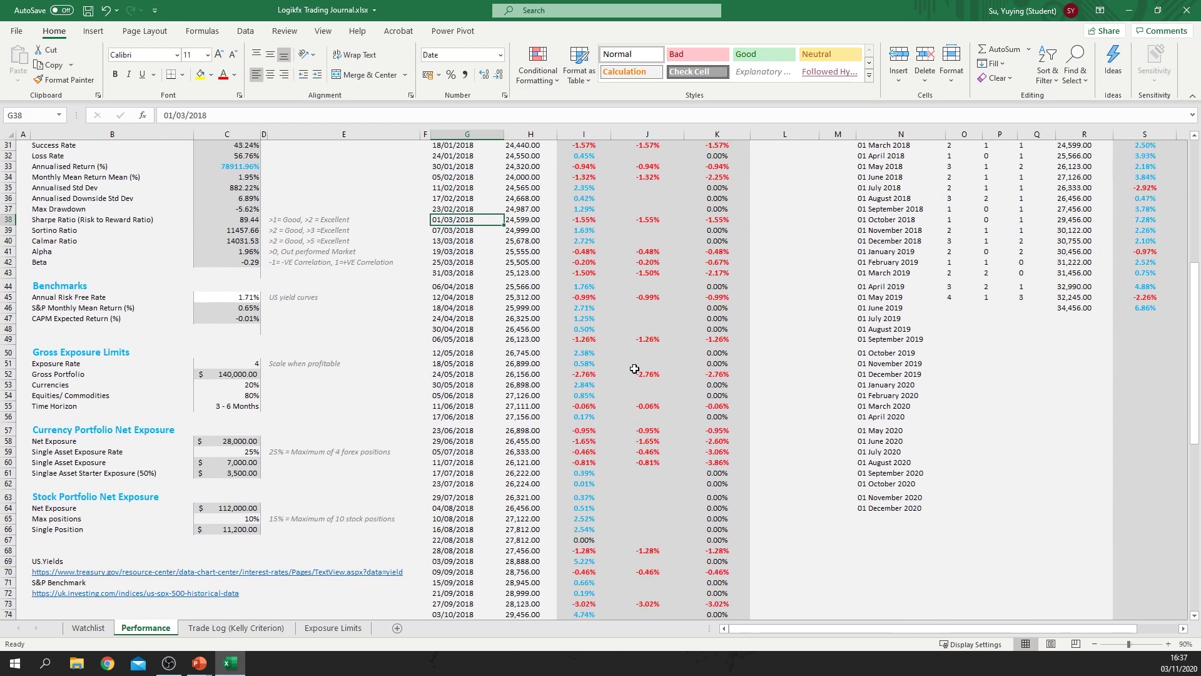
scroll(635, 369, "down", 11)
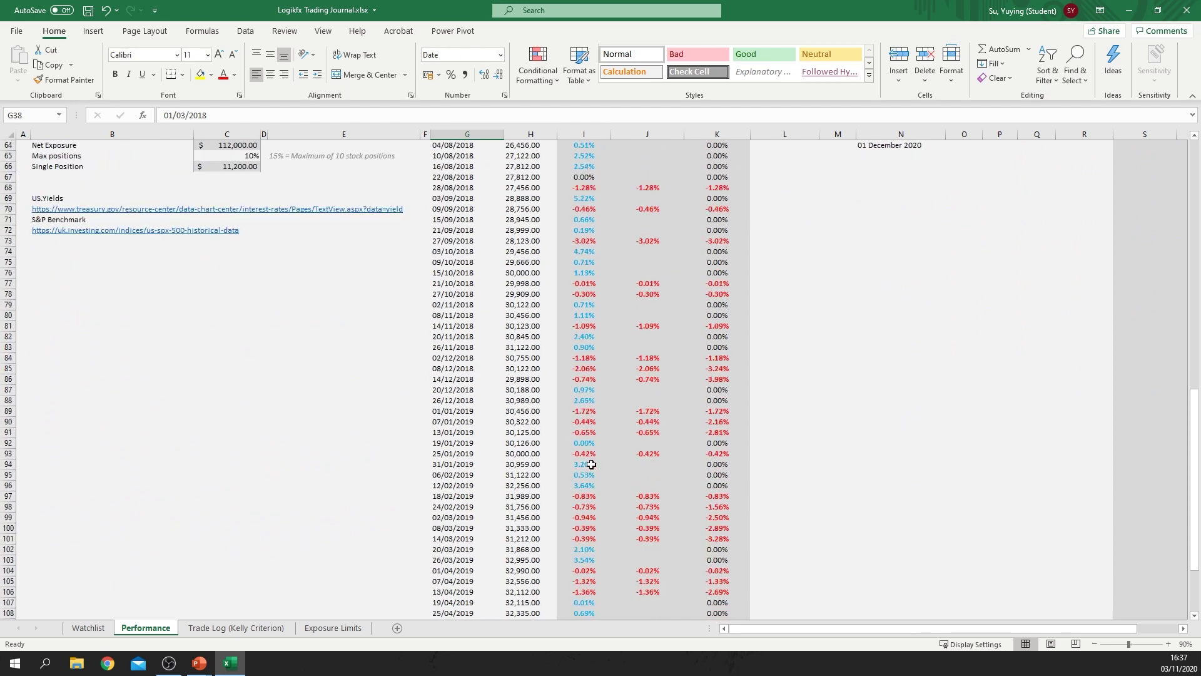
scroll(591, 464, "down", 4)
scroll(593, 451, "up", 20)
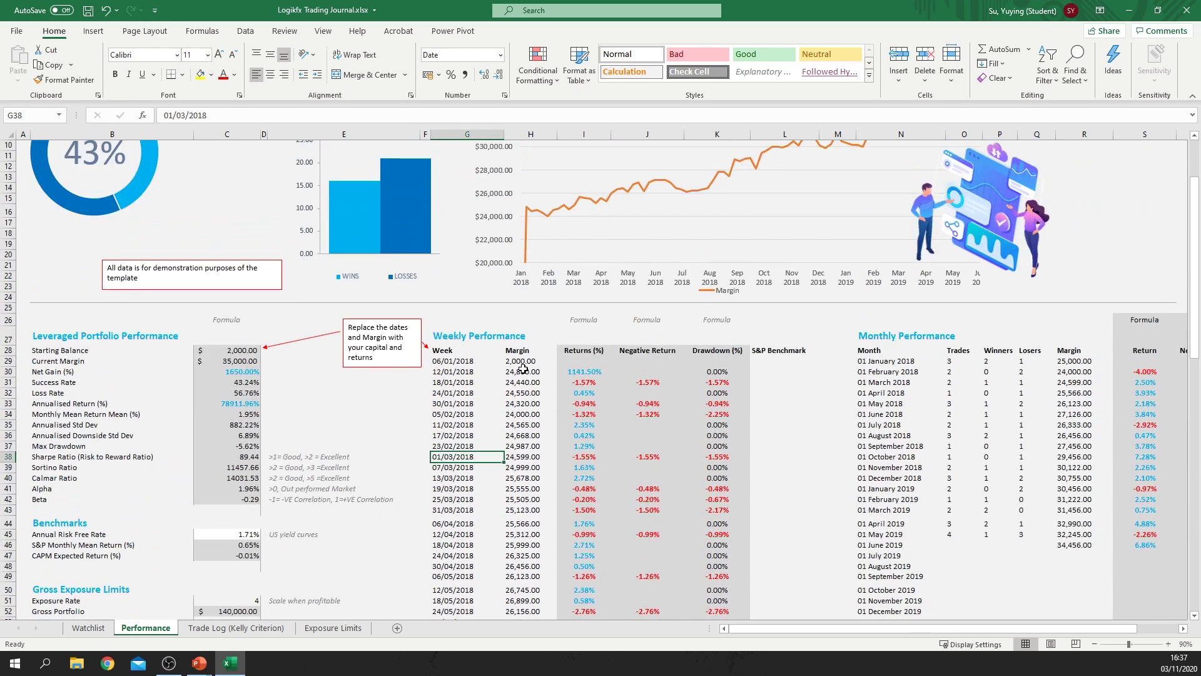
- Set the 12/01/2018 weekly margin to 4,000 and review the Margin Growth chart on the dashboard
left_click(523, 369)
type("4000")
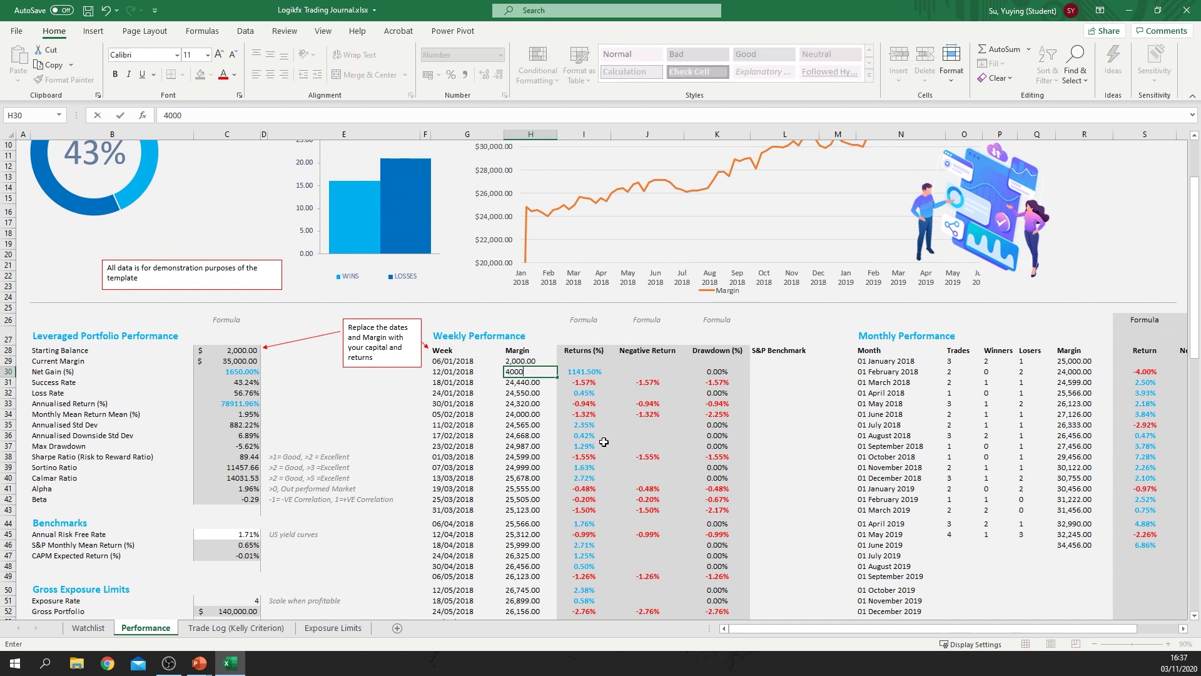
key("Return")
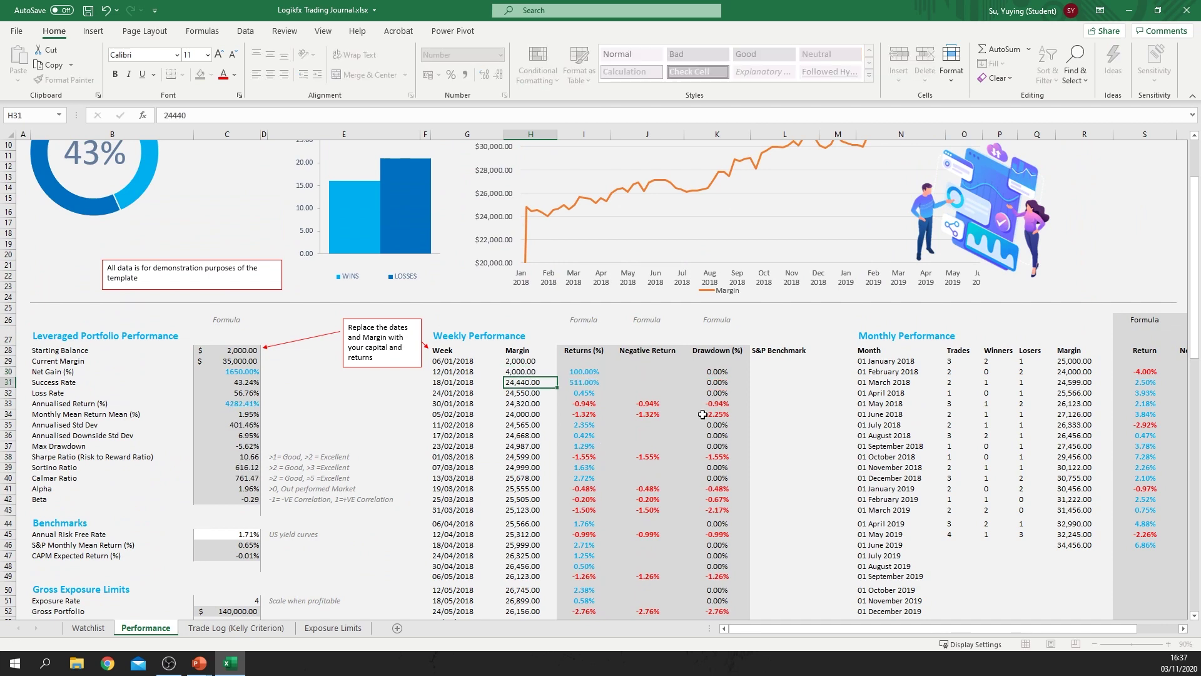
scroll(636, 363, "up", 3)
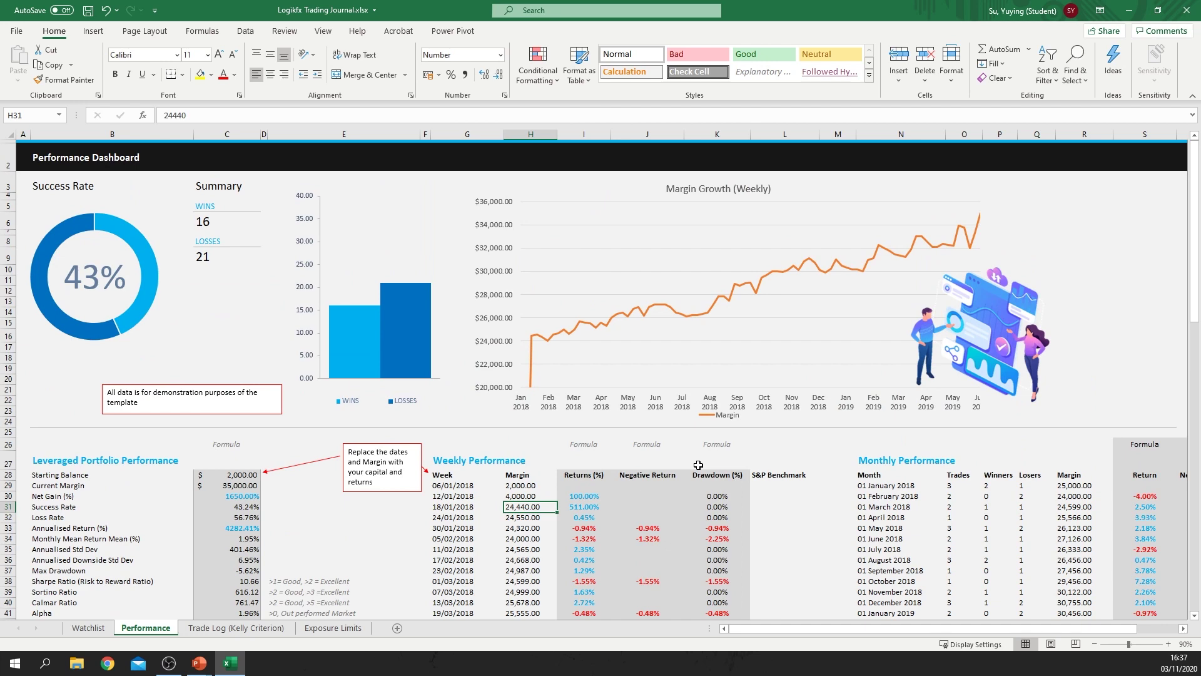
scroll(696, 468, "down", 3)
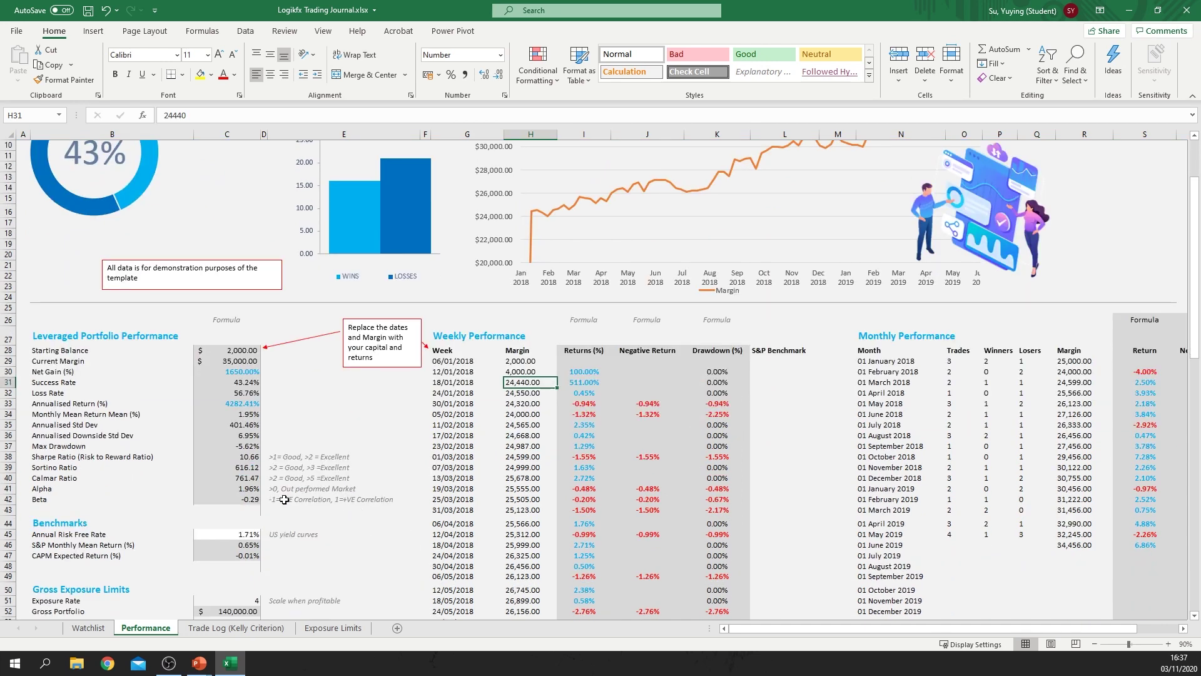
- Open the Trade Log (Kelly Criterion) sheet and go through the logged symbols from the first trade to trade 26
left_click(251, 628)
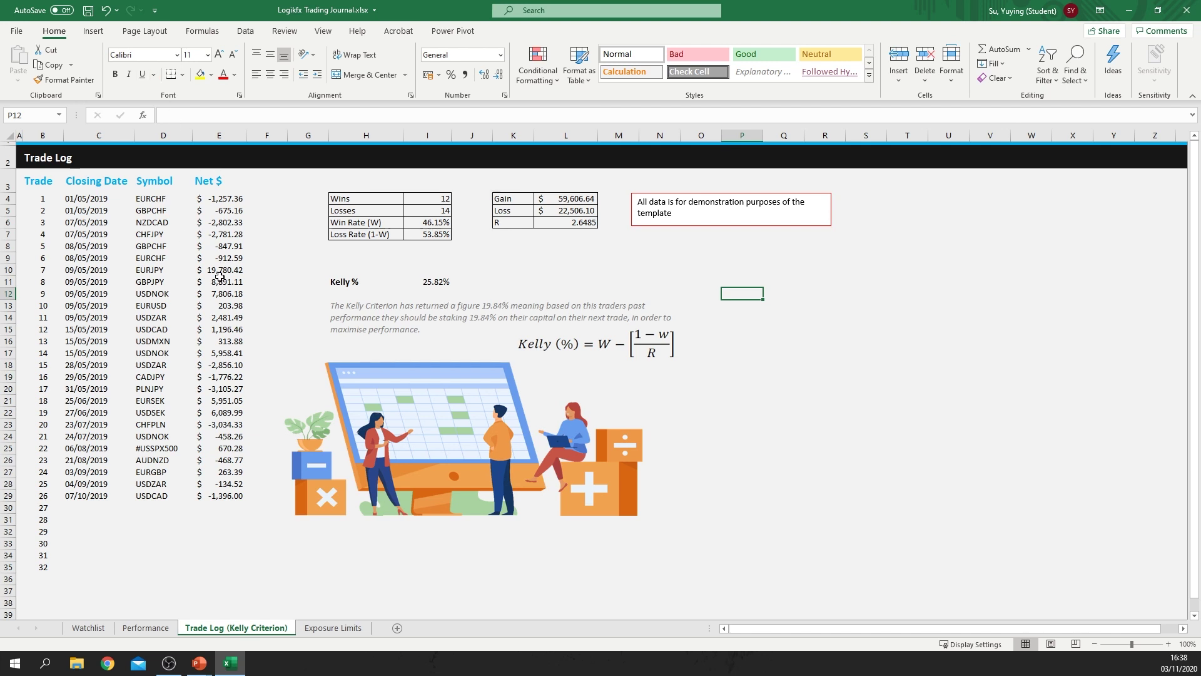
left_click(149, 209)
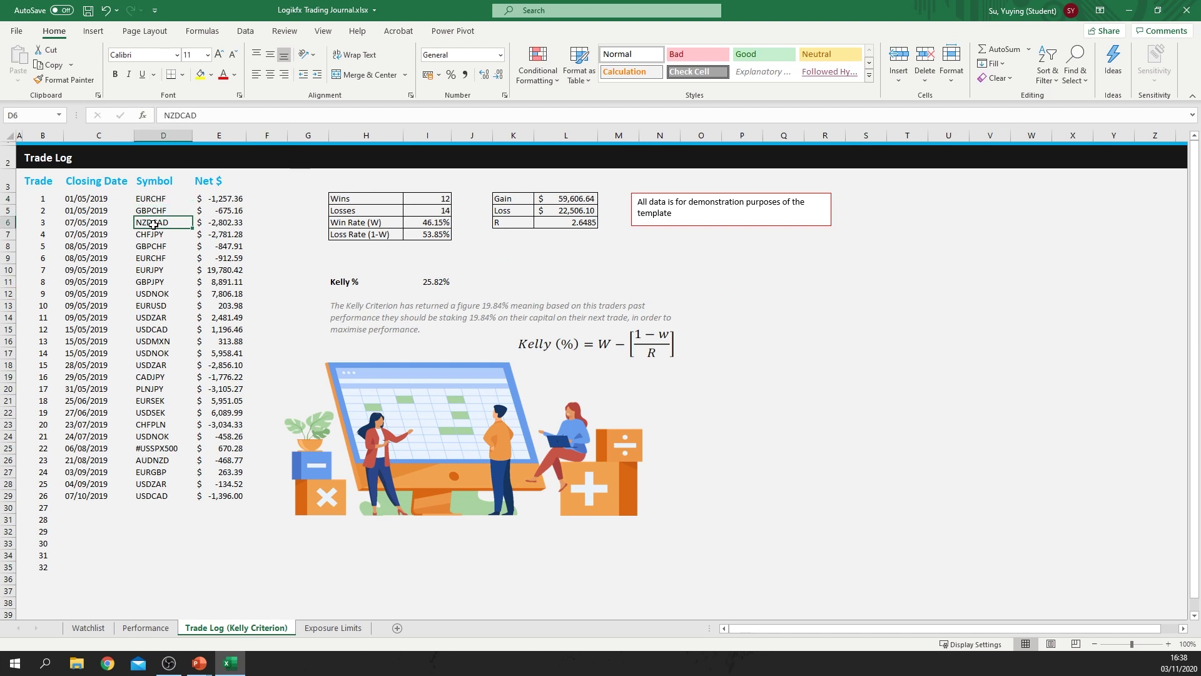
left_click(154, 202)
left_click(157, 222)
left_click(157, 269)
left_click(158, 317)
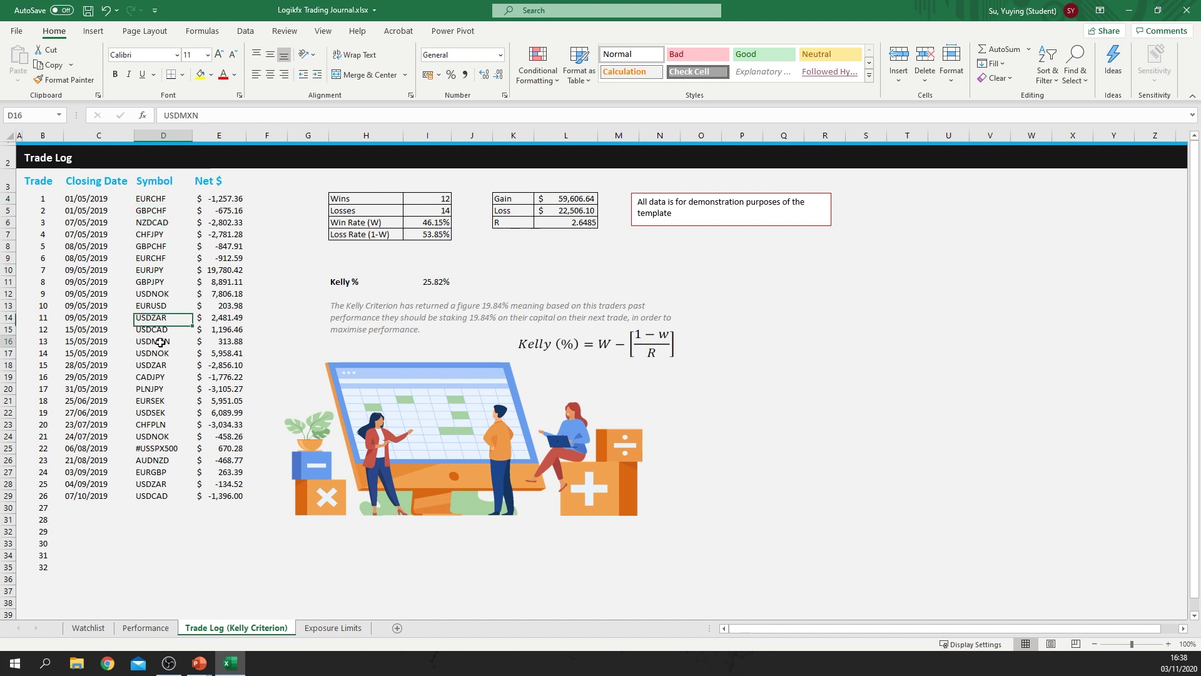
left_click(160, 341)
left_click(158, 494)
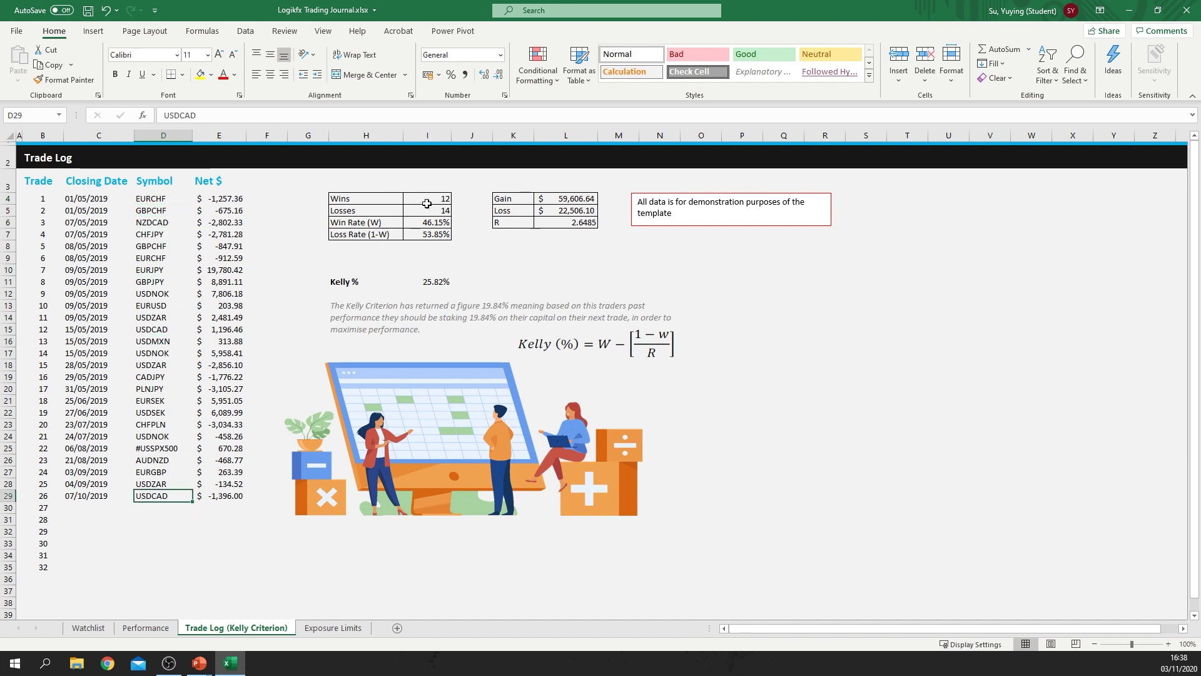
- Open the Kelly % formula in cell I11 to trace its win rate, loss rate and R references
left_click(438, 282)
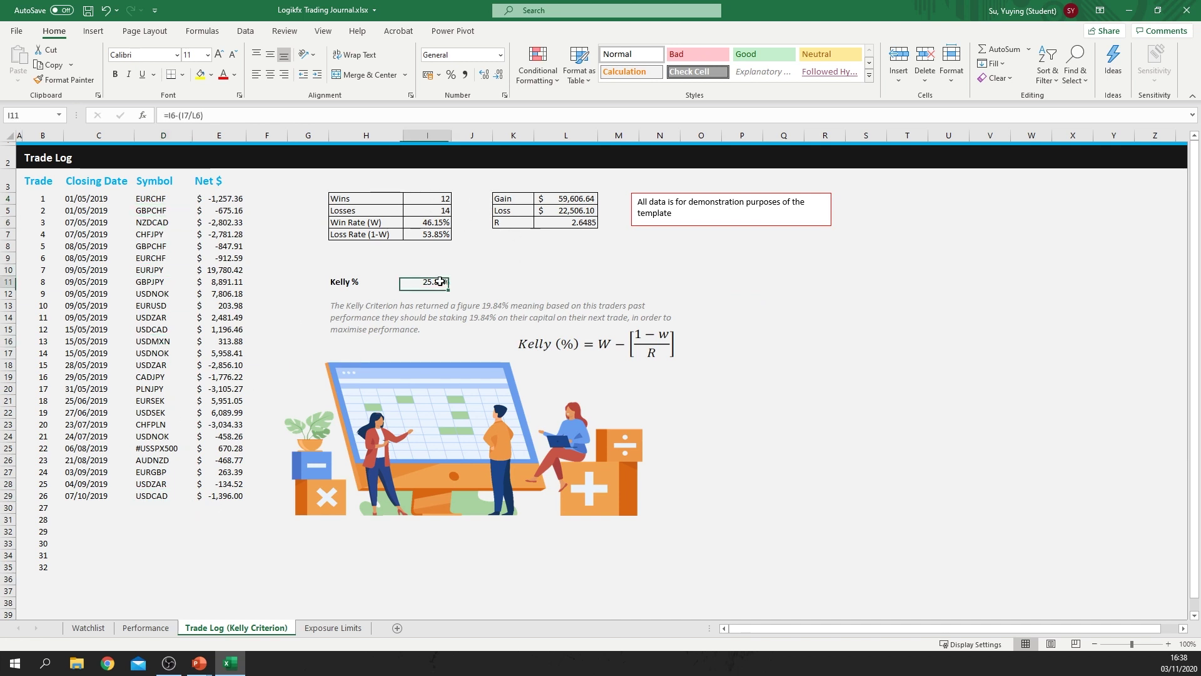
left_click(191, 116)
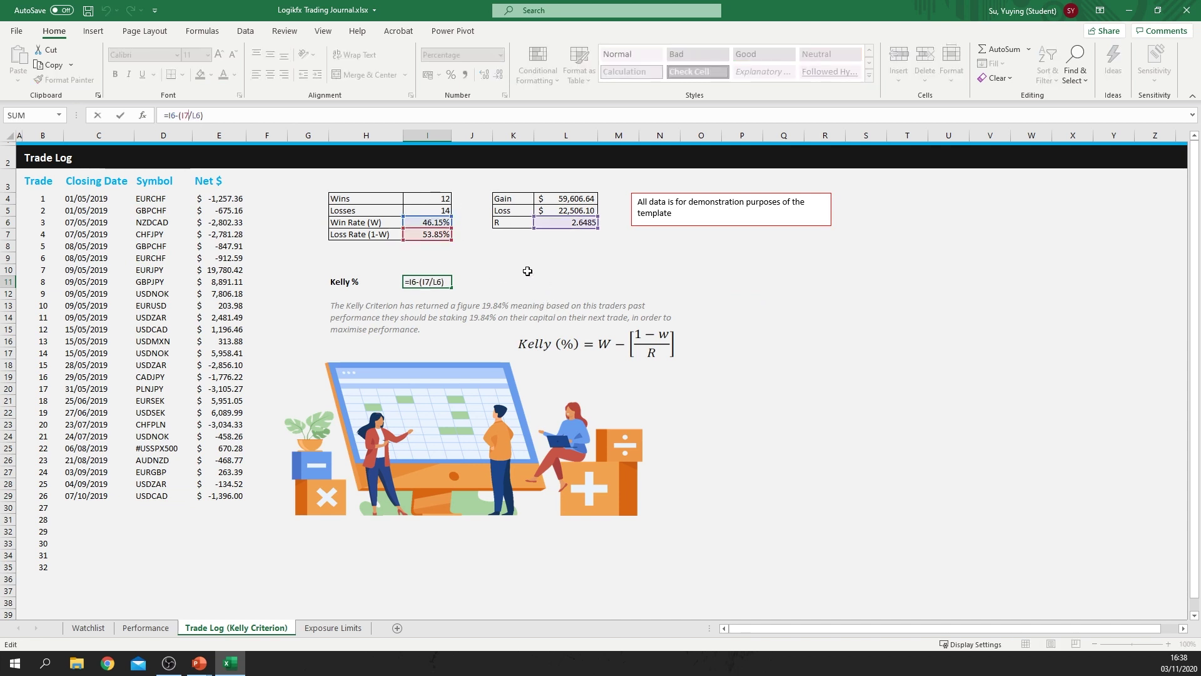